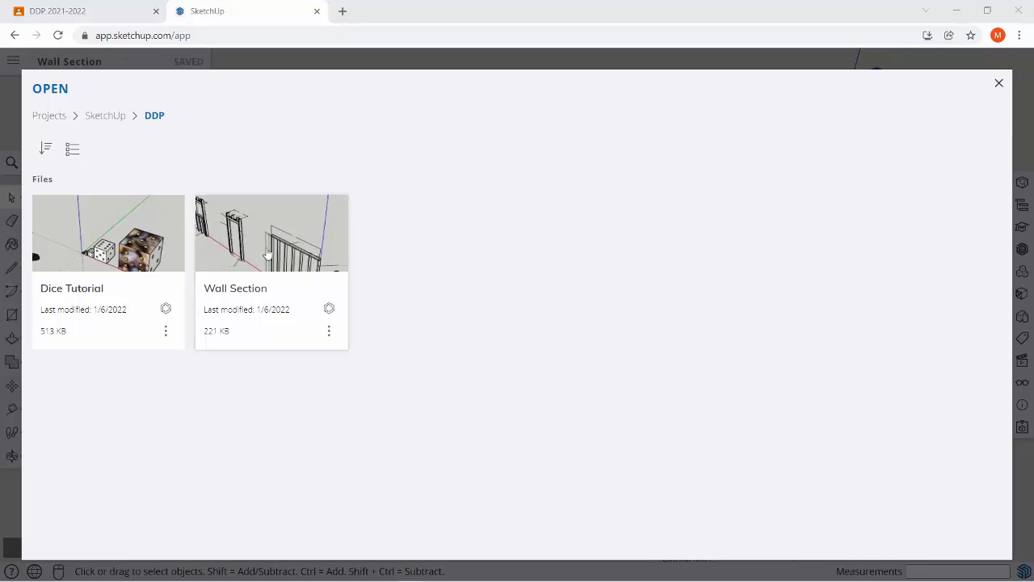
Open the Wall Section model and save a copy of it as Dream House V1 in the DDP folder.
left_click(268, 255)
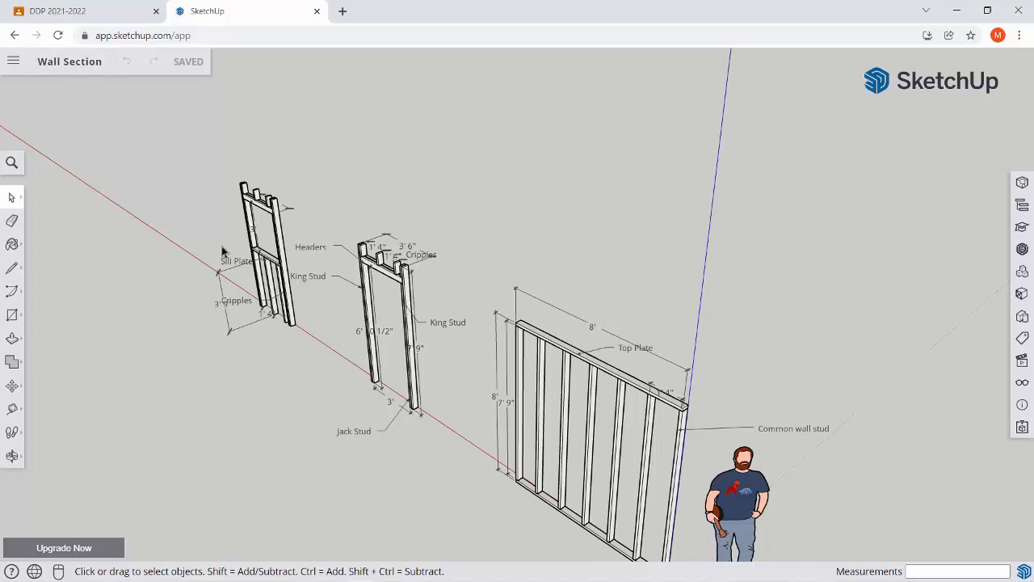
left_click(11, 64)
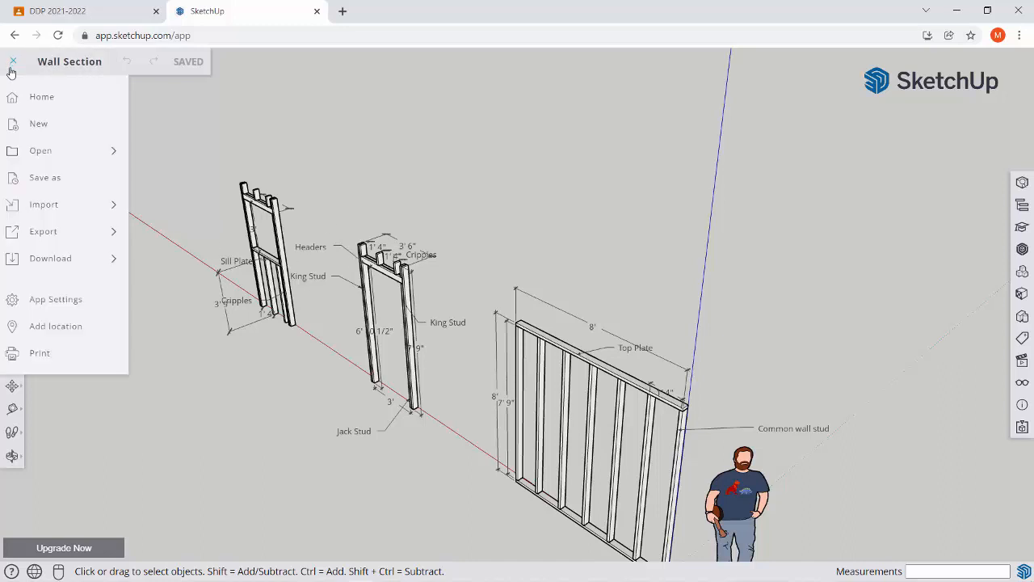
left_click(45, 178)
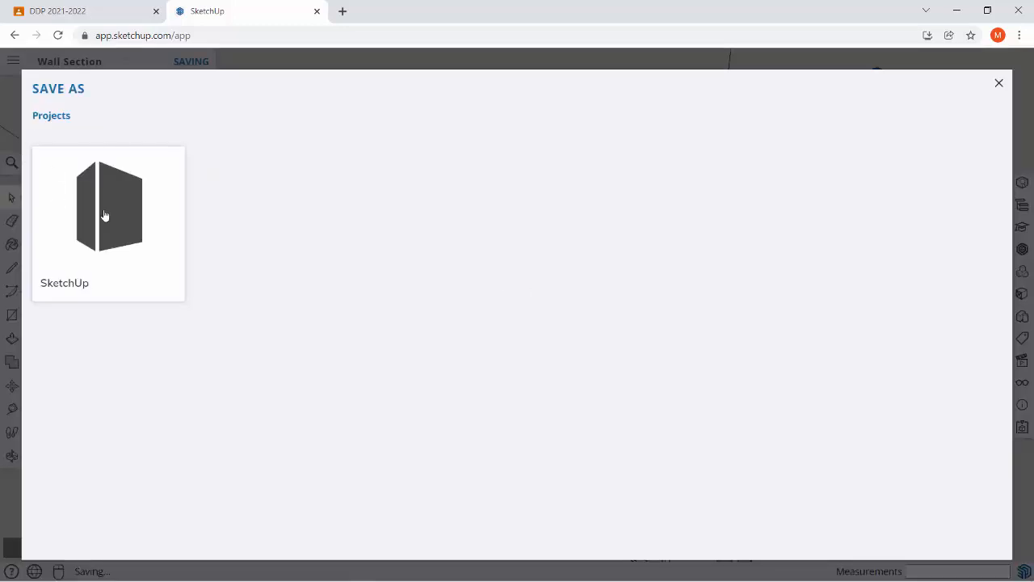
left_click(103, 215)
left_click(78, 215)
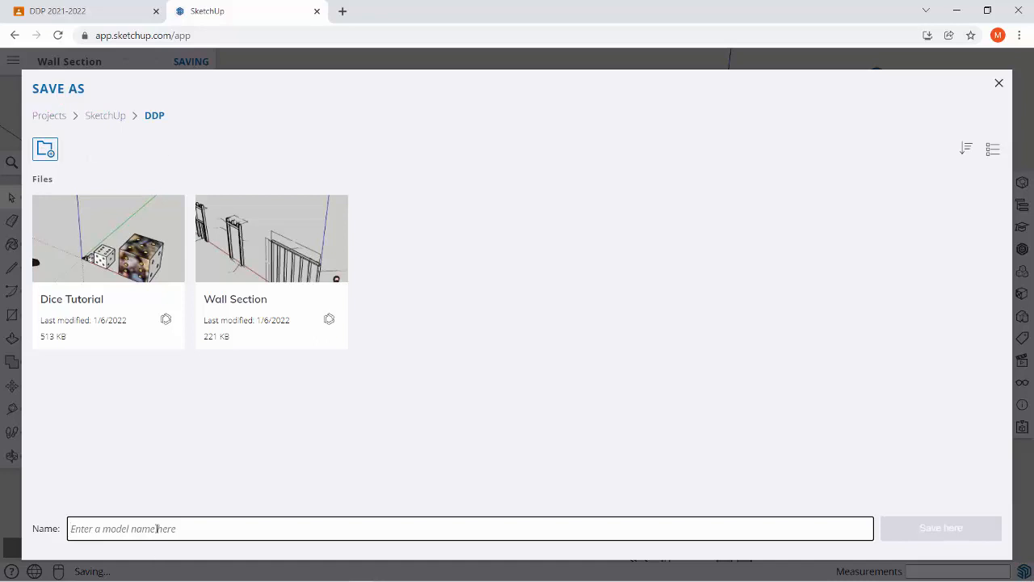
type("Dream House V1")
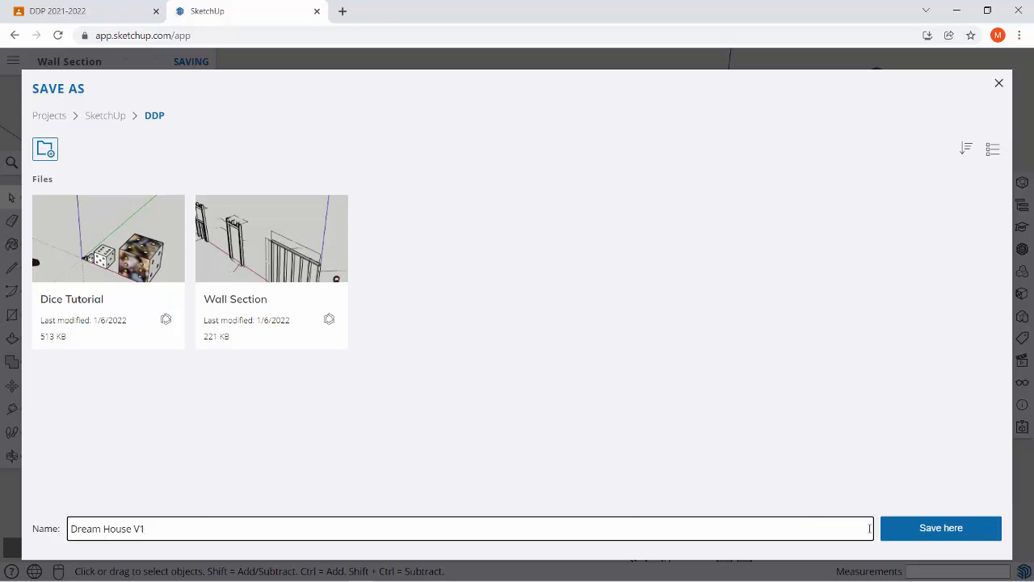
left_click(925, 538)
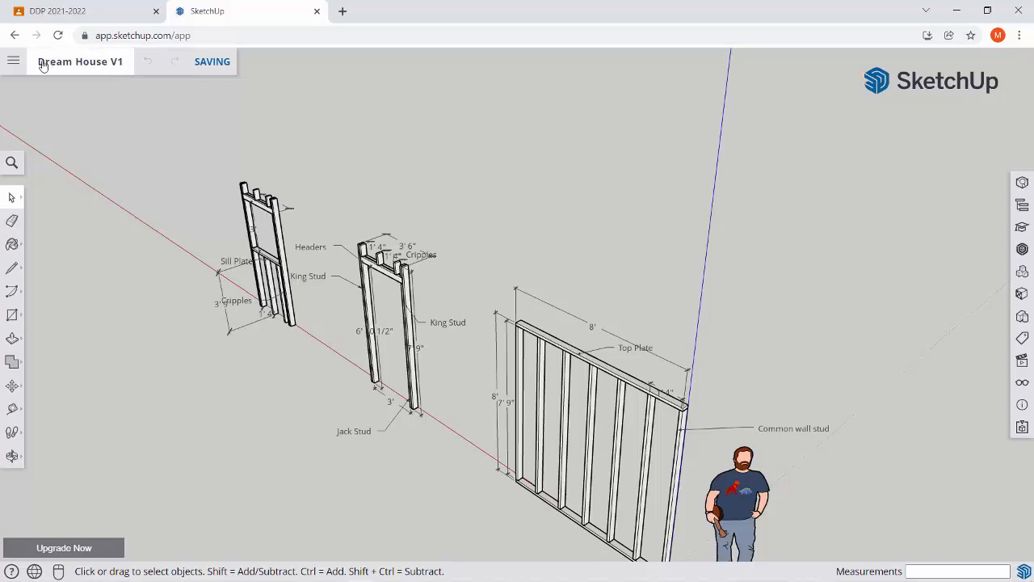
Delete the dimensions above the door frame and the dimension, Cripples and King Stud labels along its outer side nearest the wall section.
middle_click_drag(273, 263, 442, 222)
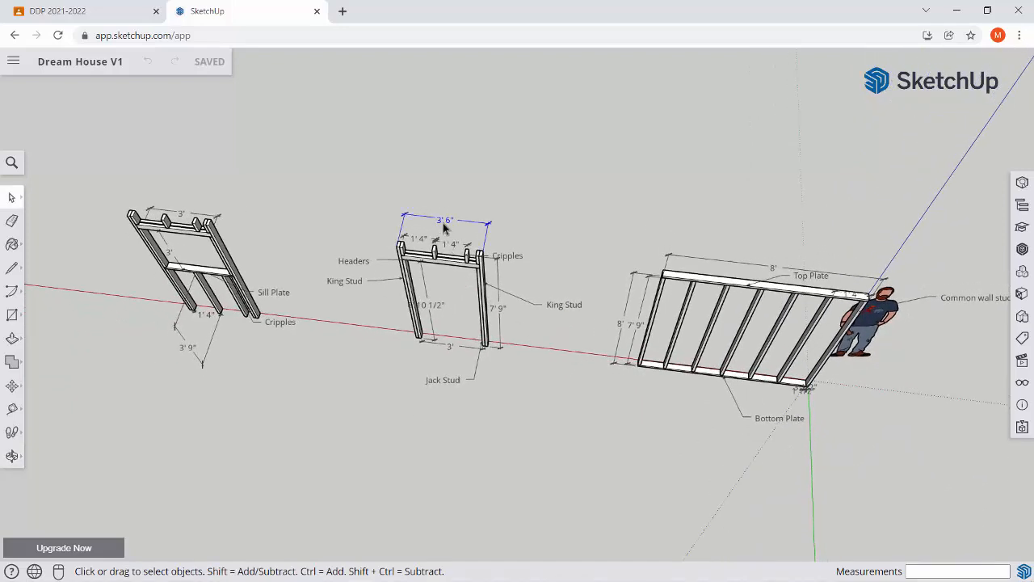
left_click(443, 228)
key("Delete")
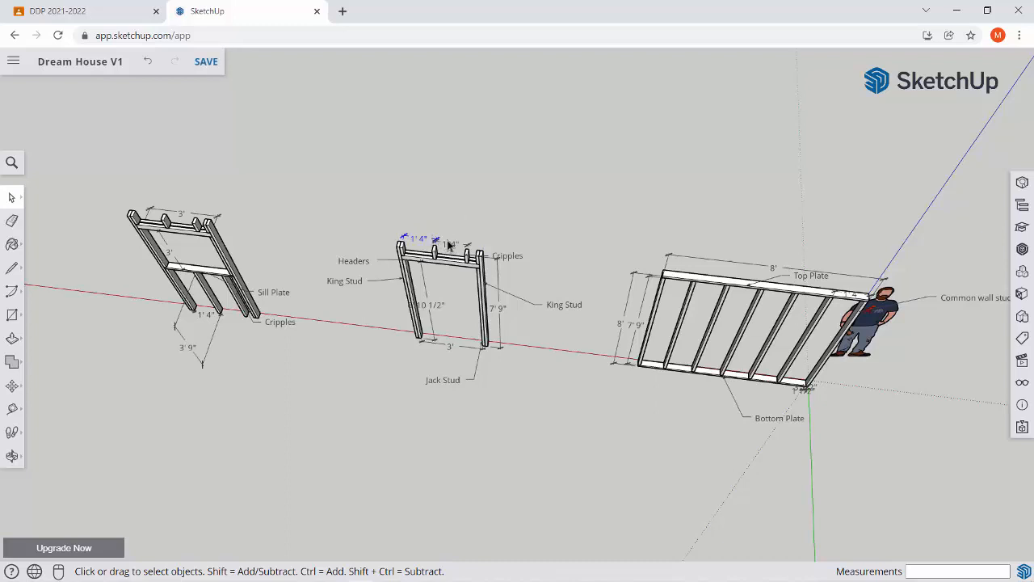
left_click(462, 252)
key("Delete")
left_click(497, 255)
key("Delete")
key("Delete")
left_click(502, 318)
key("Delete")
Delete the door frame's remaining King Stud, Headers and Jack Stud labels and its opening height and width dimensions.
left_click(360, 282)
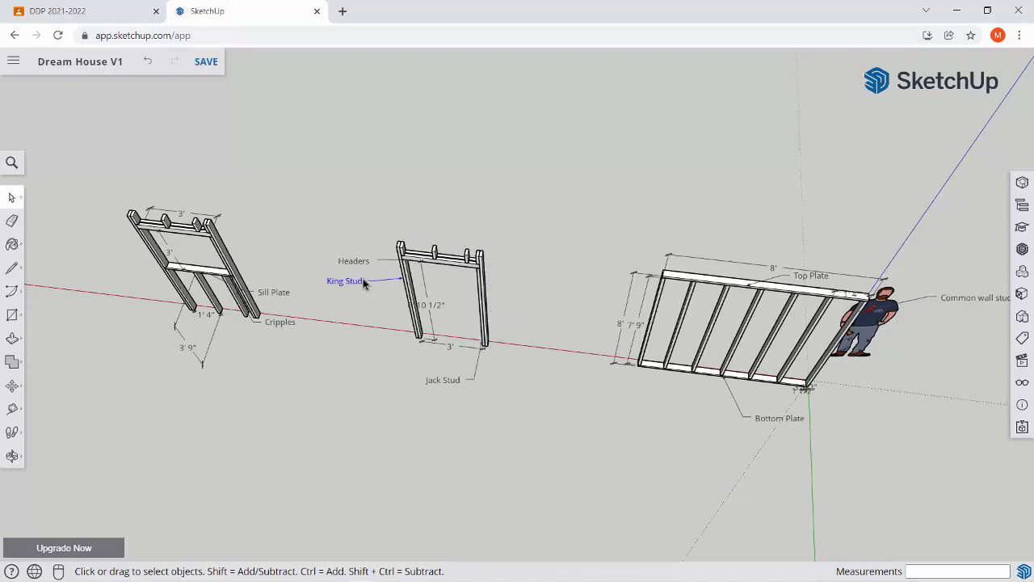
key("Delete")
left_click(357, 265)
key("Delete")
left_click(432, 311)
key("Delete")
left_click(447, 349)
key("Delete")
left_click(467, 378)
key("Delete")
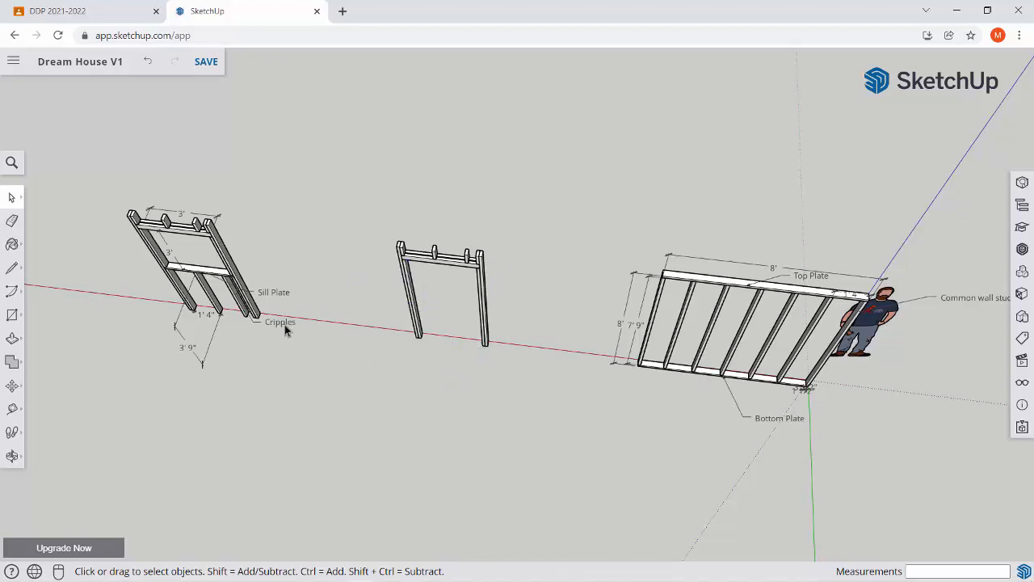
Delete all dimensions and the Sill Plate and Cripples labels from the window frame.
left_click(272, 293)
key("Delete")
left_click(206, 320)
key("Delete")
left_click(187, 346)
key("Delete")
key("Delete")
left_click(181, 212)
key("Delete")
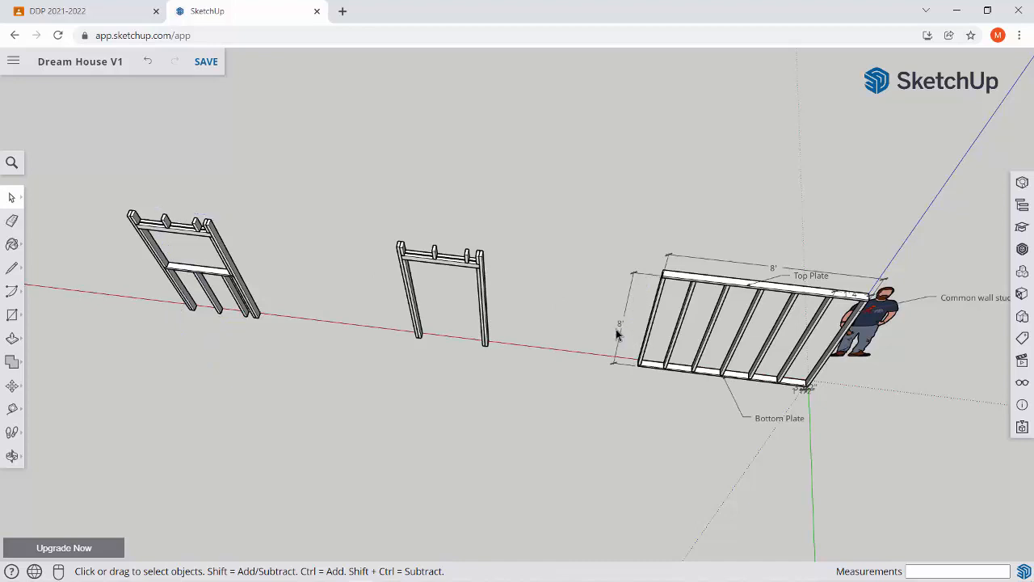
Delete the wall section's overall height and length dimensions and its Top Plate, Common wall stud and Bottom Plate labels.
left_click(619, 327)
key("Delete")
left_click(777, 270)
key("Delete")
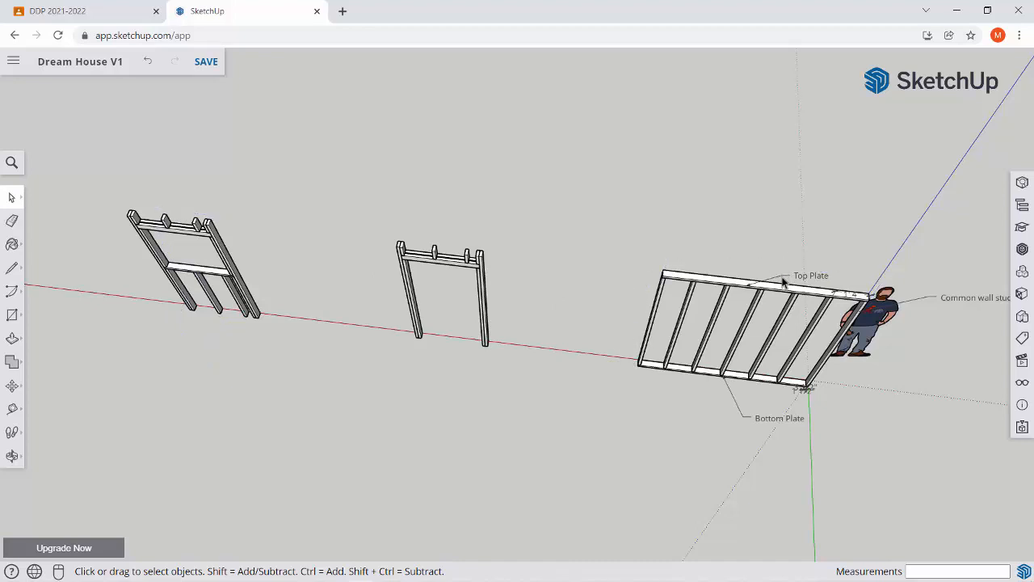
left_click(808, 275)
key("Delete")
left_click(954, 297)
key("Delete")
left_click(766, 418)
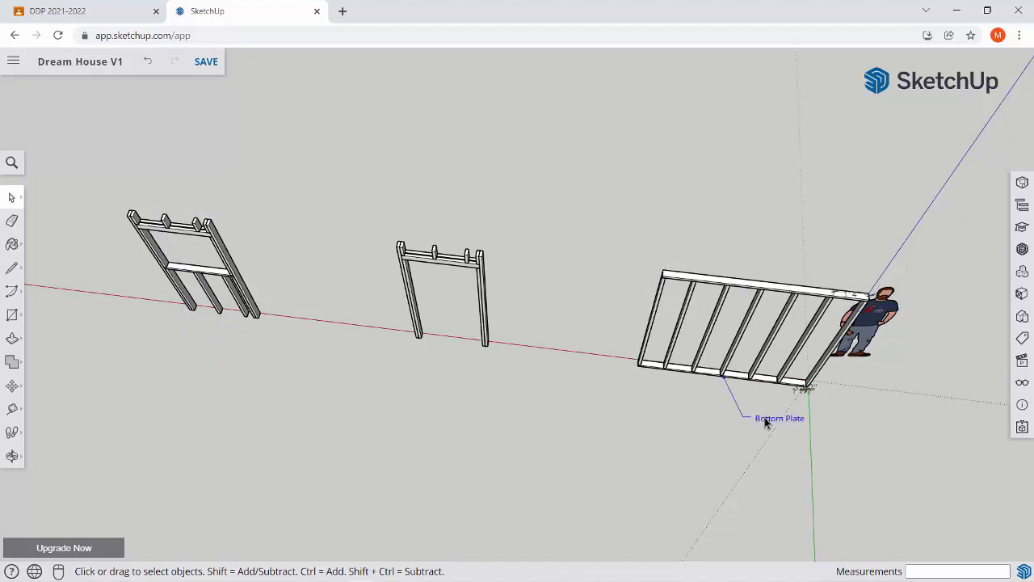
key("Delete")
Delete the wall section's stud spacing dimension at the top plate and the small dimensions at its bottom corner.
middle_click_drag(716, 393, 796, 478)
scroll(796, 478, "up", 3)
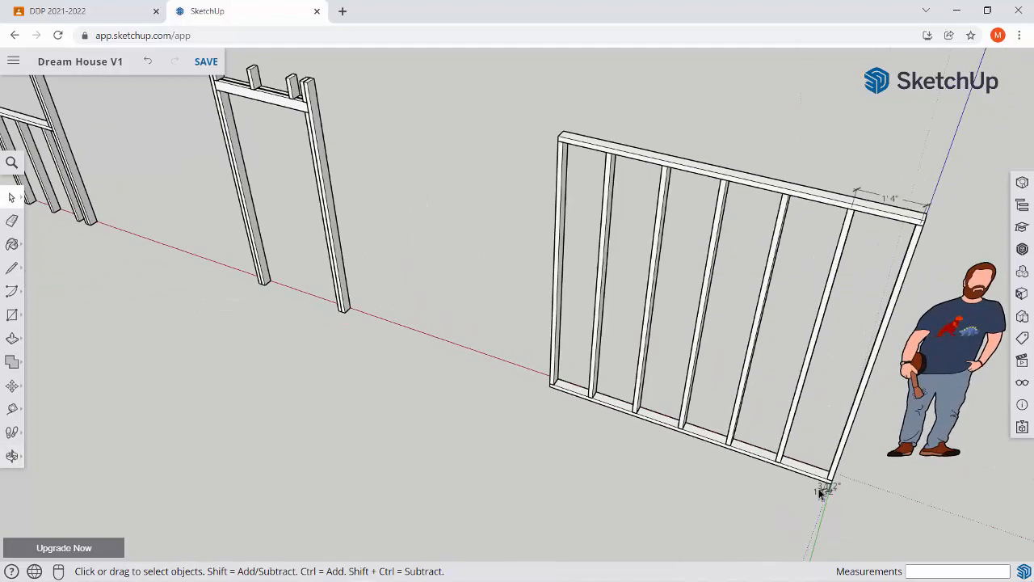
scroll(824, 496, "up", 1)
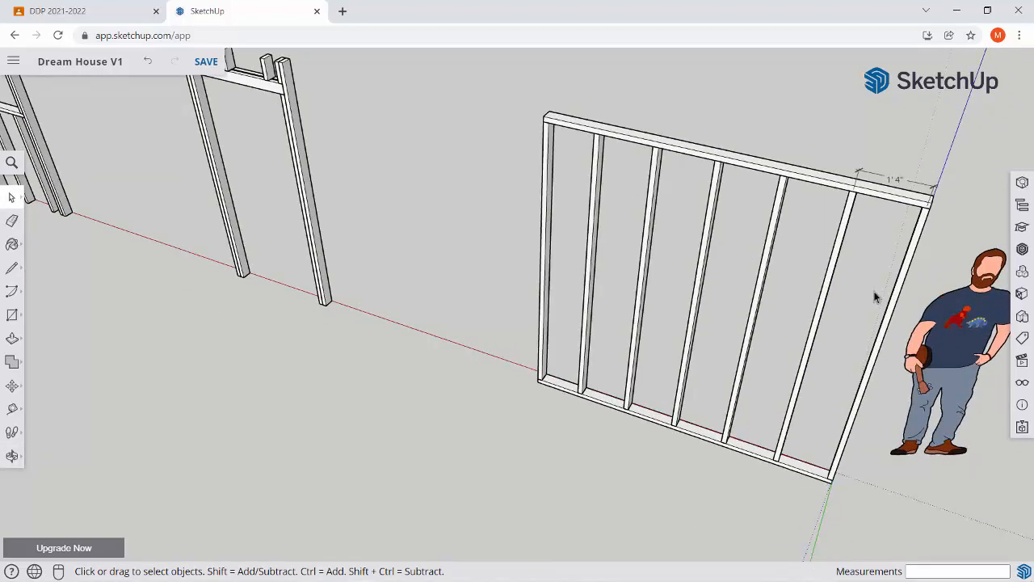
scroll(896, 180, "down", 5)
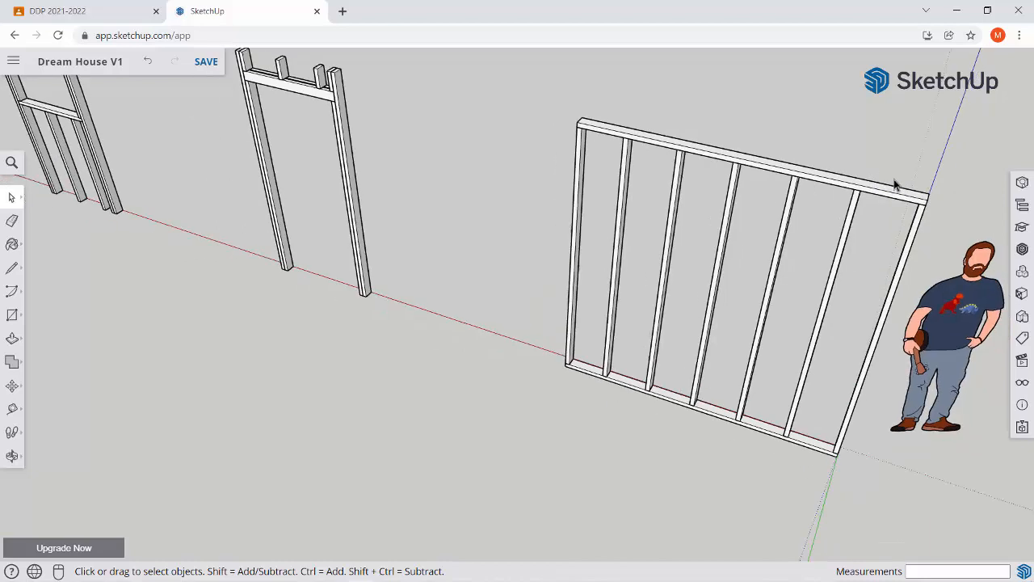
middle_click_drag(693, 174, 677, 264)
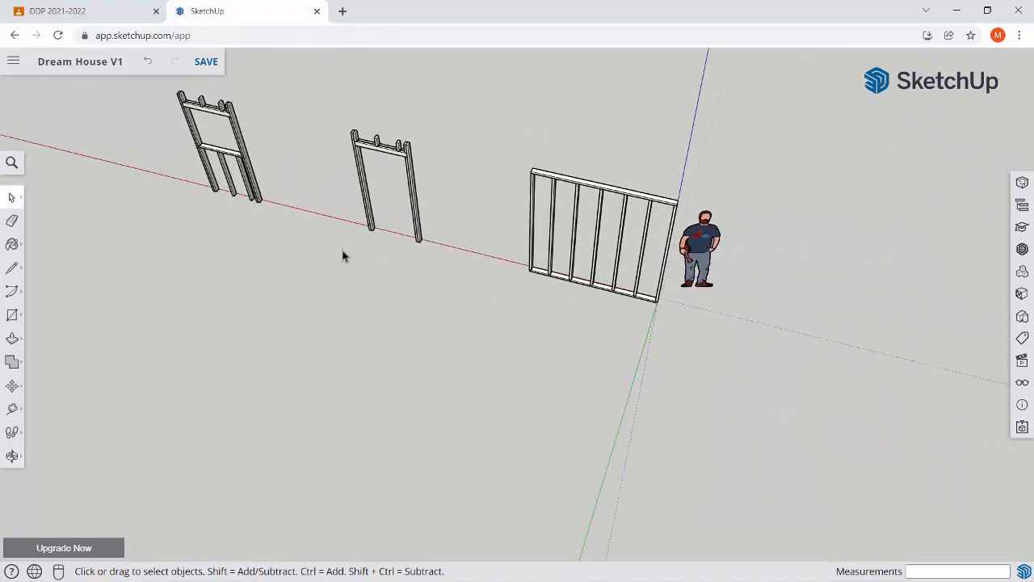
scroll(343, 256, "down", 2)
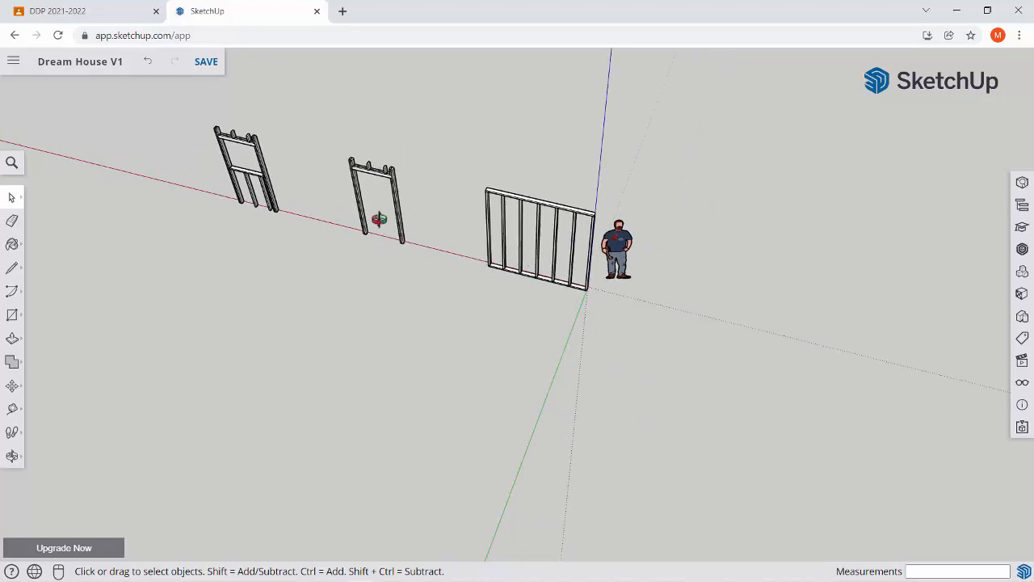
middle_click_drag(377, 219, 347, 243)
Switch to the DDP class in Google Classroom and open the student work for the Dream House research assignment.
left_click(57, 11)
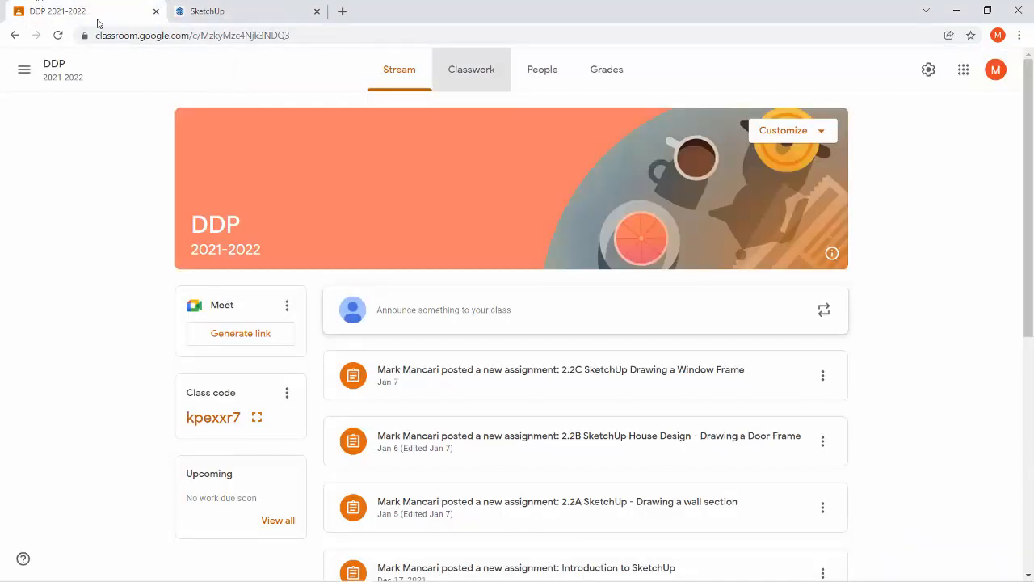
scroll(425, 434, "down", 5)
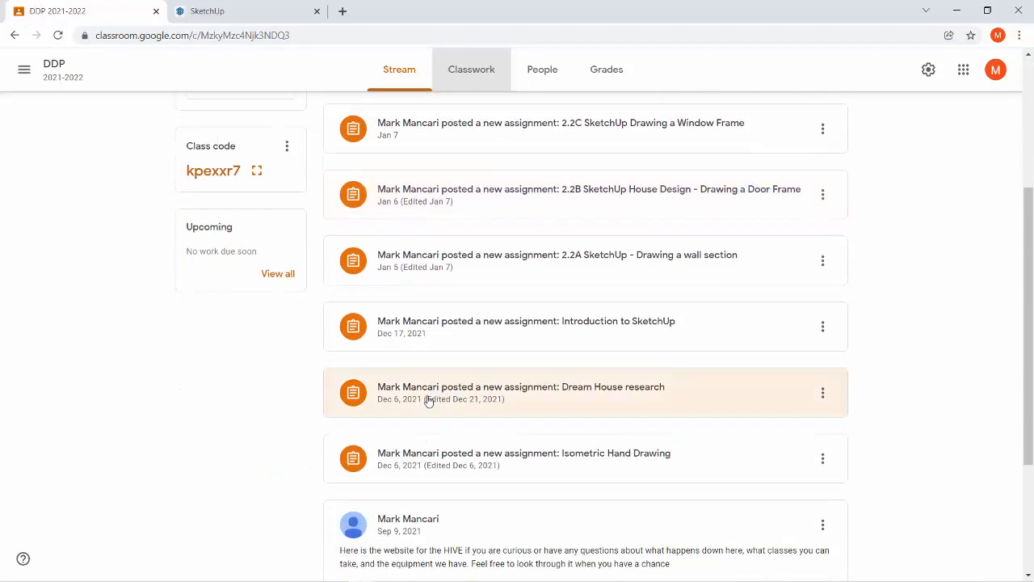
left_click(428, 402)
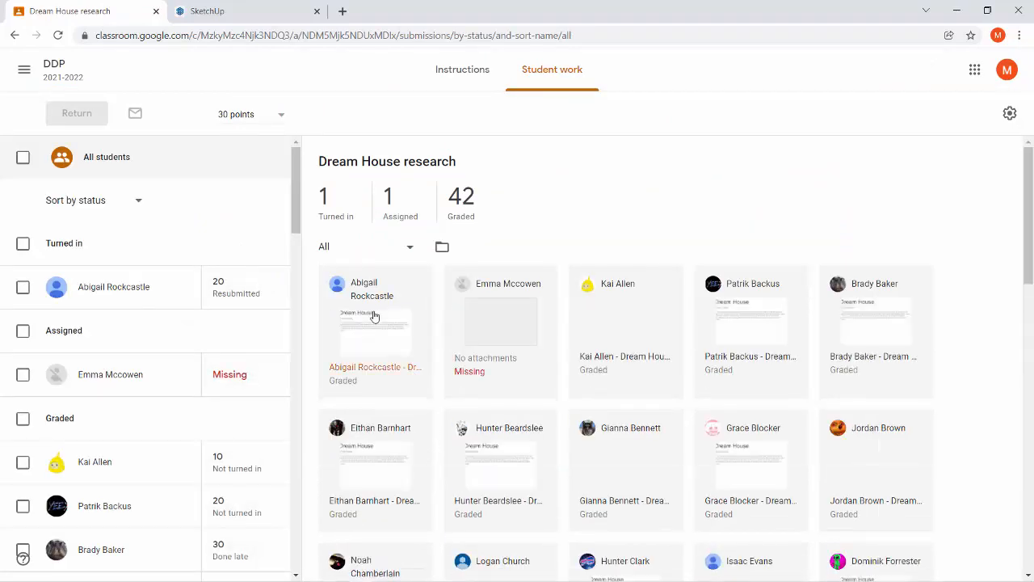
left_click(15, 35)
scroll(441, 393, "down", 4)
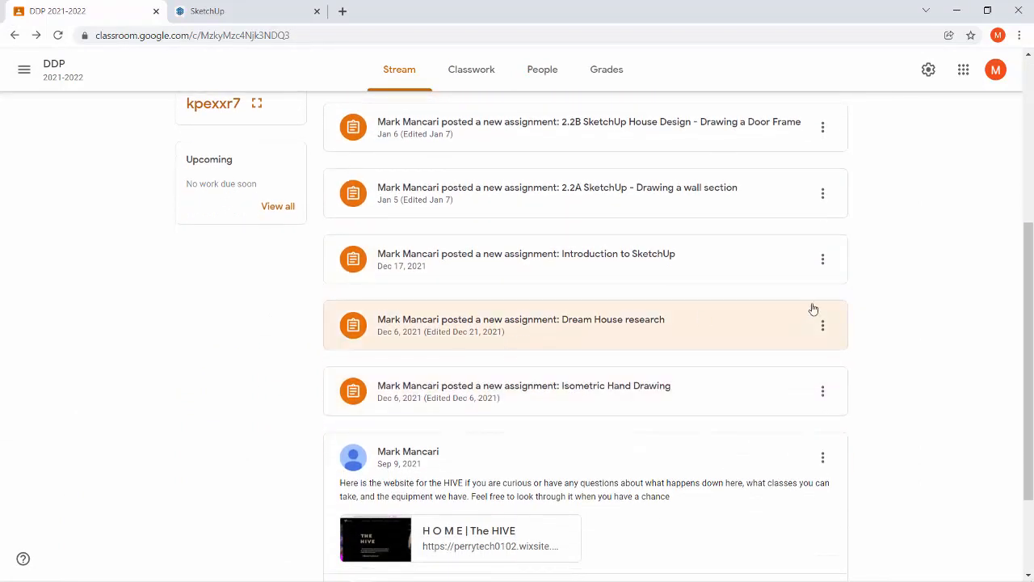
left_click(823, 325)
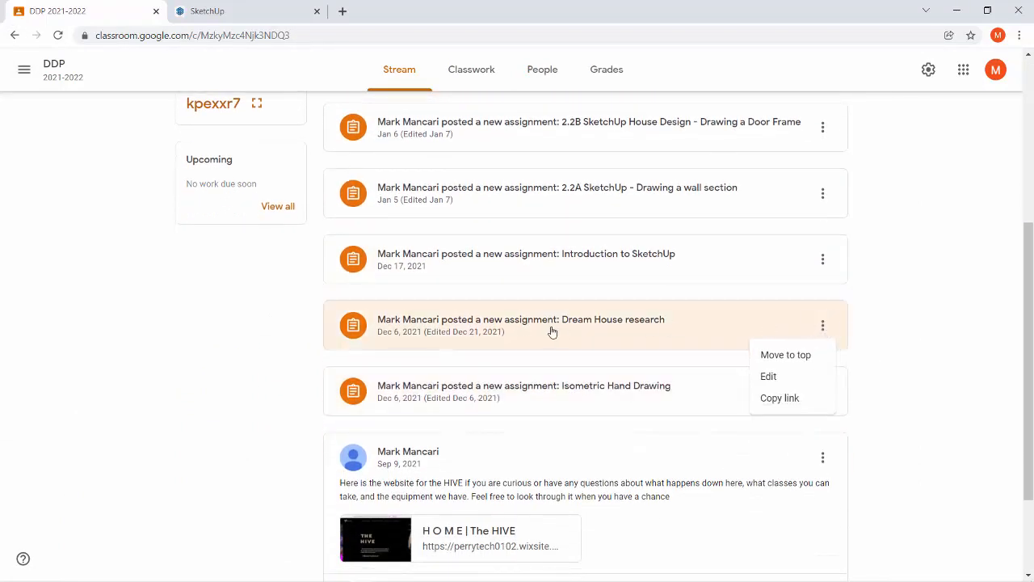
left_click(552, 330)
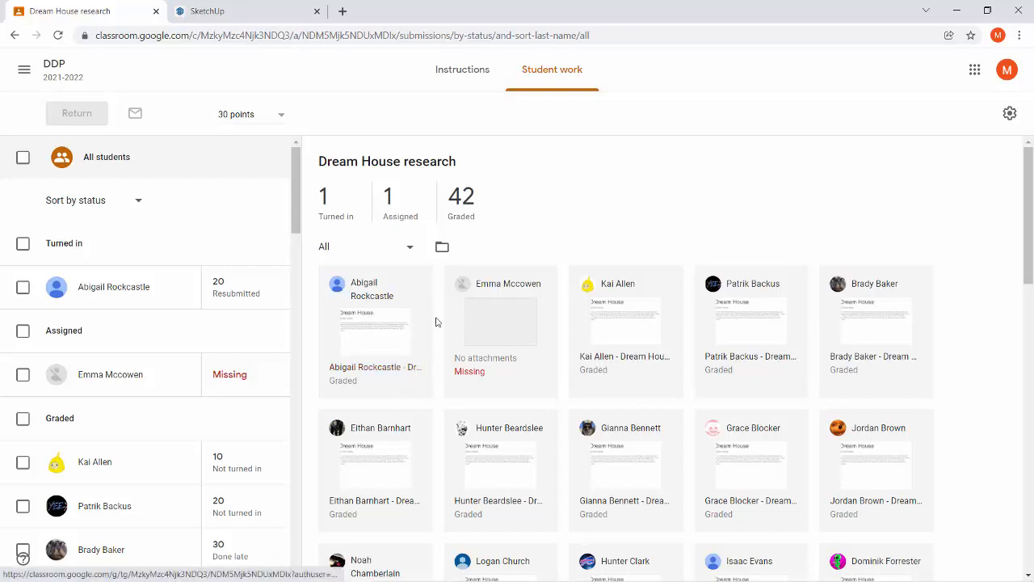
Open the first student's submitted presentation at the Research Part 4: Dream House Layout slide.
scroll(383, 334, "down", 2)
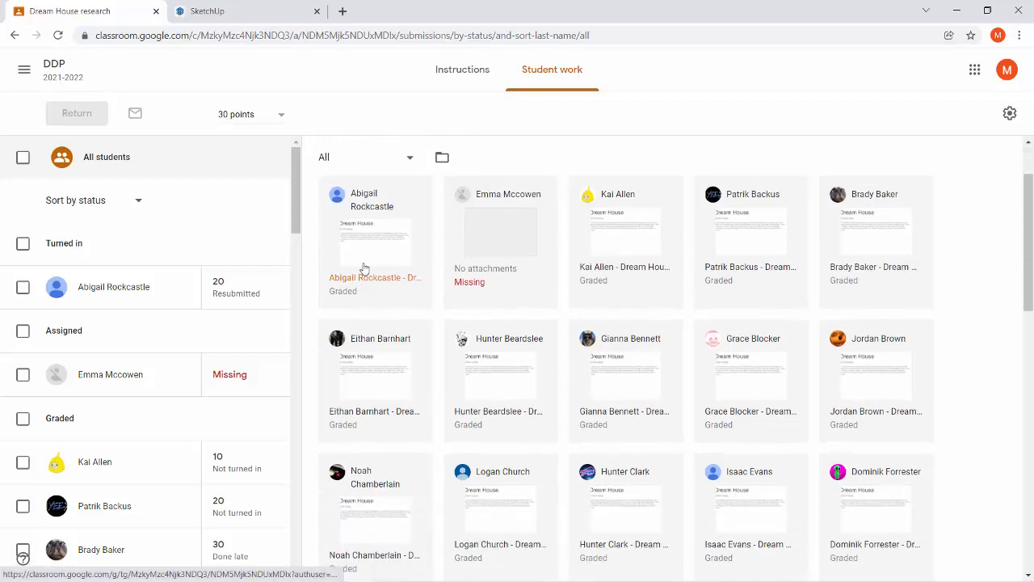
left_click(363, 270)
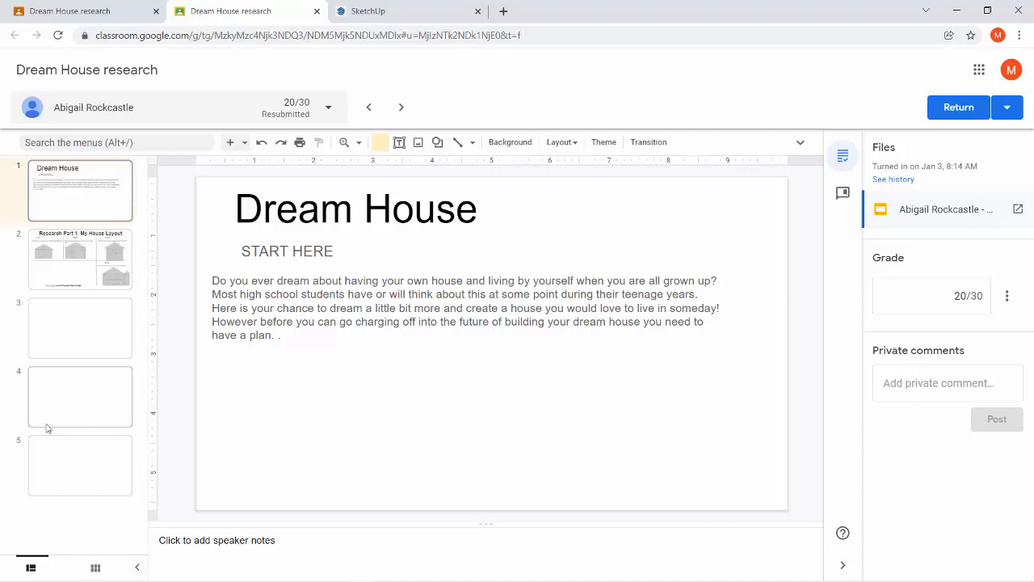
left_click(44, 403)
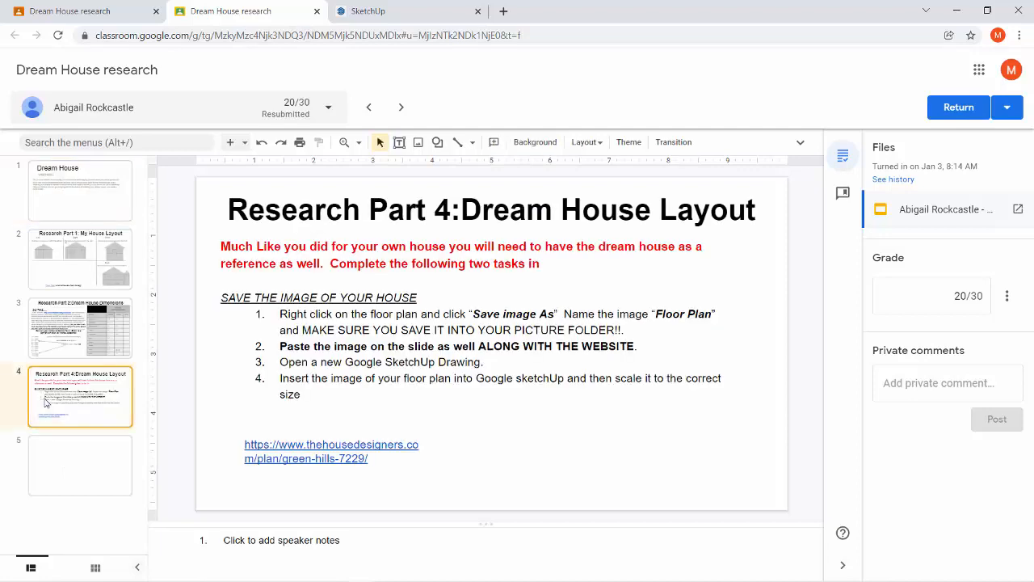
Examine the house plan link on the layout slide and the two floor plan images on slide 5.
left_click(291, 452)
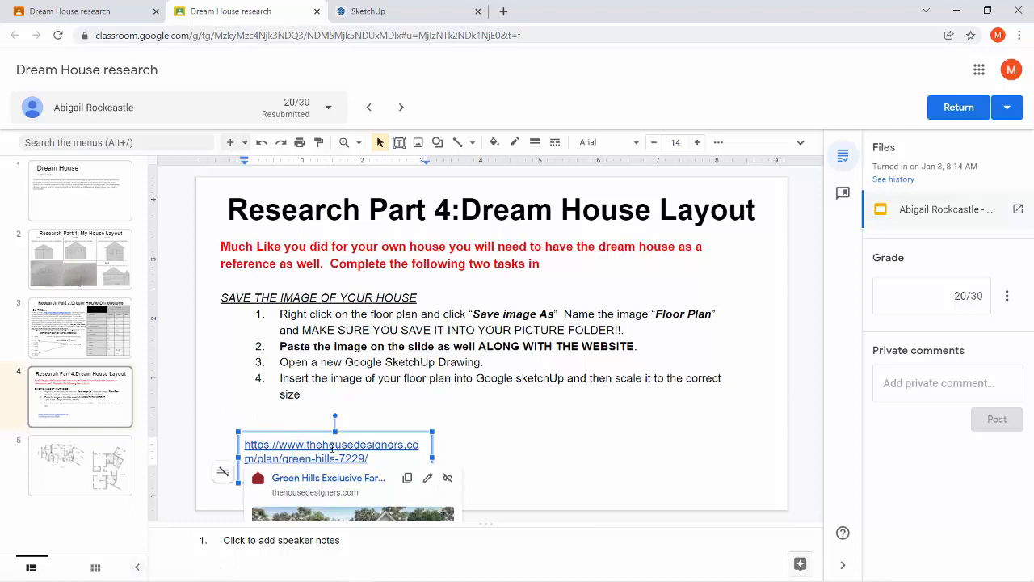
key("Page_Down")
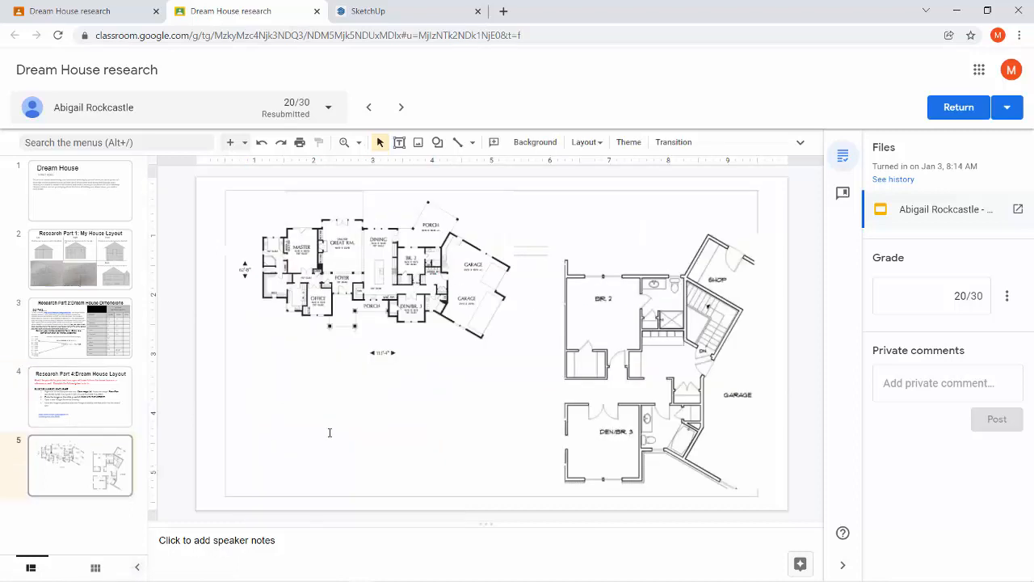
left_click(406, 297)
left_click(615, 353)
left_click(423, 316)
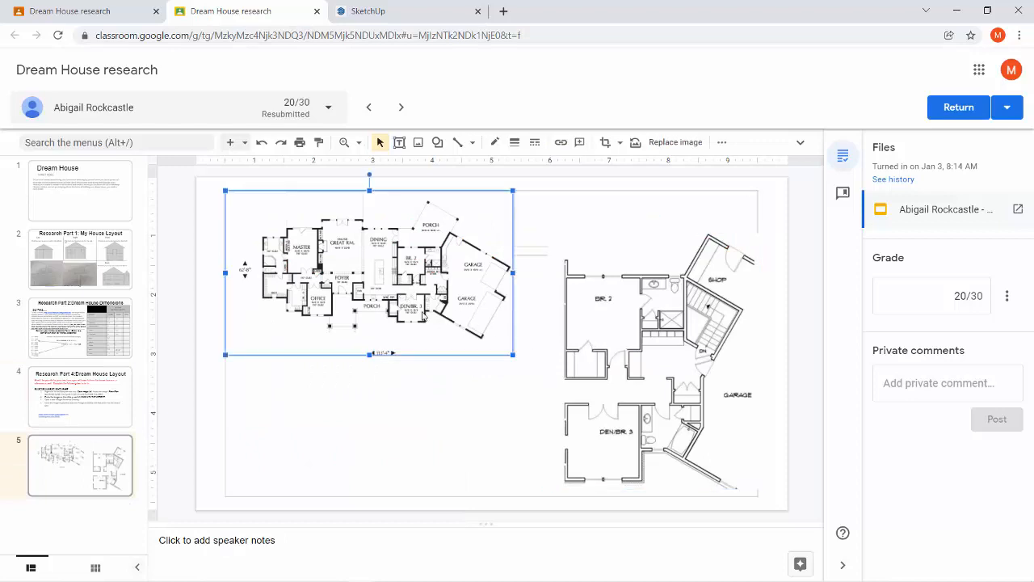
left_click(569, 340)
left_click(415, 299)
Open the Green Hills house plan page from the link on slide 4 and go to its floor plans.
left_click(111, 404)
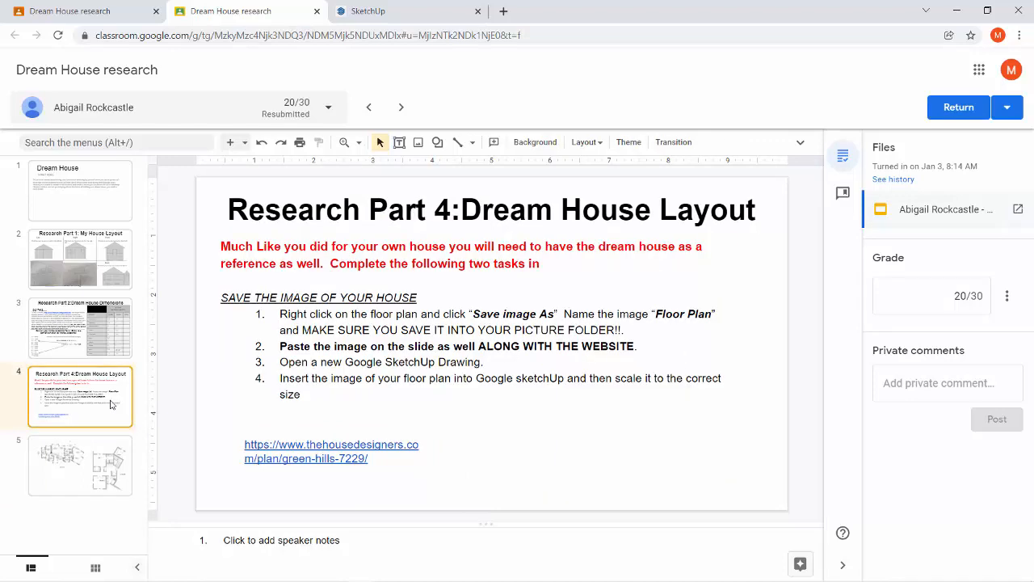
left_click(297, 457)
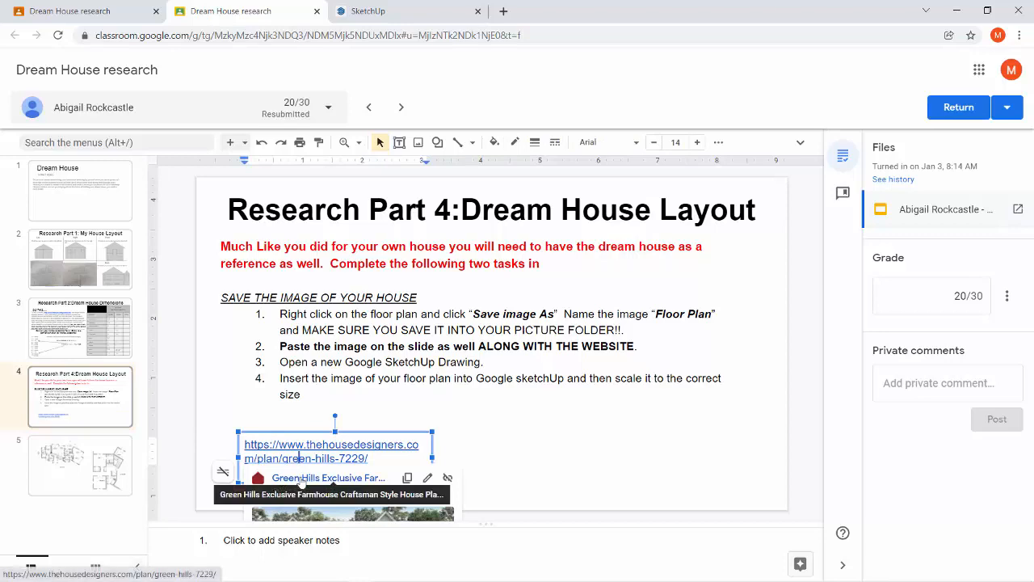
left_click(299, 476)
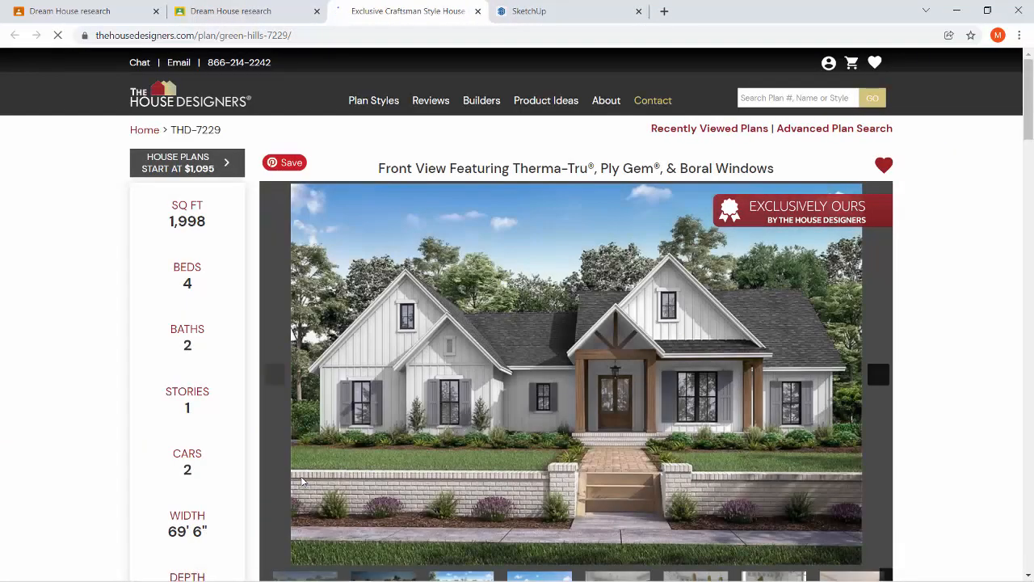
scroll(345, 462, "down", 5)
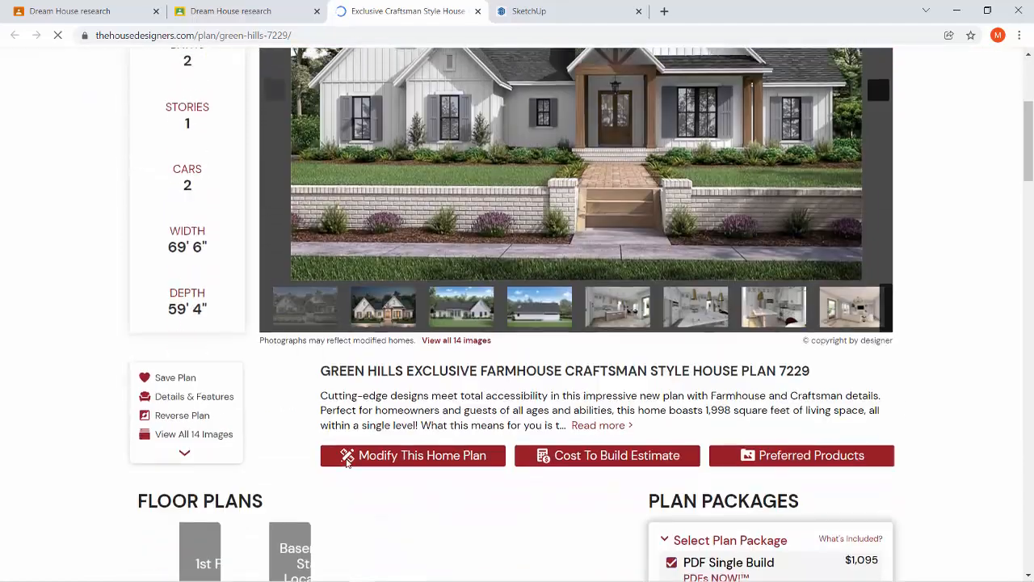
scroll(345, 462, "down", 4)
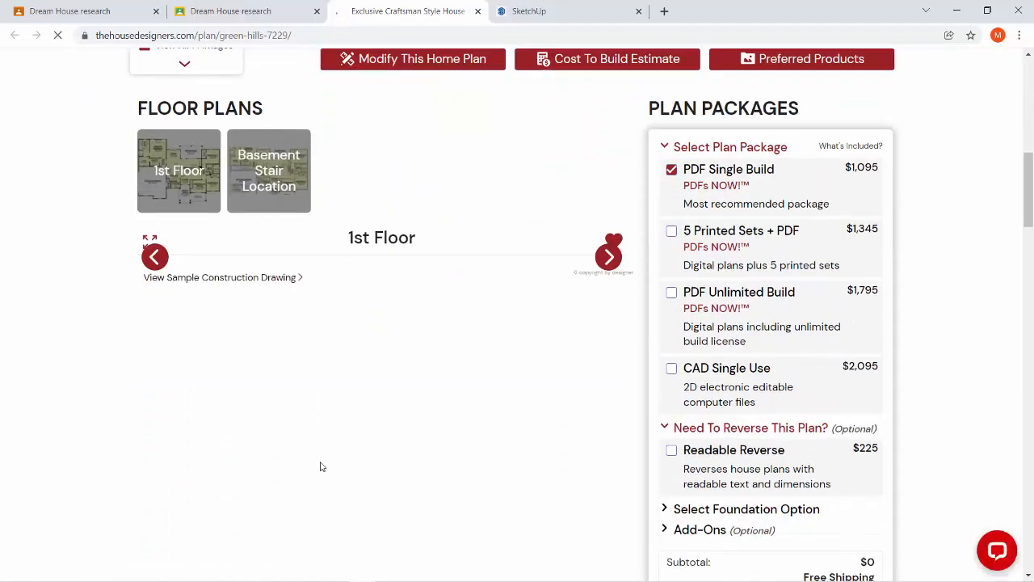
Save the 1st Floor plan image to the Pictures folder as the JPEG file 1998T-FLOOR-PLAN-1.
scroll(318, 464, "down", 2)
scroll(250, 445, "up", 3)
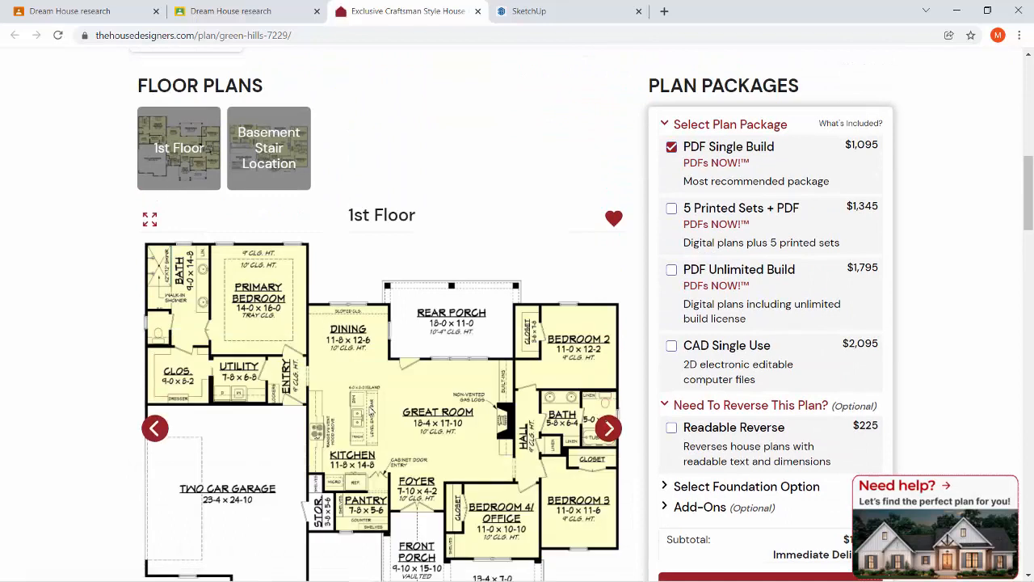
right_click(370, 410)
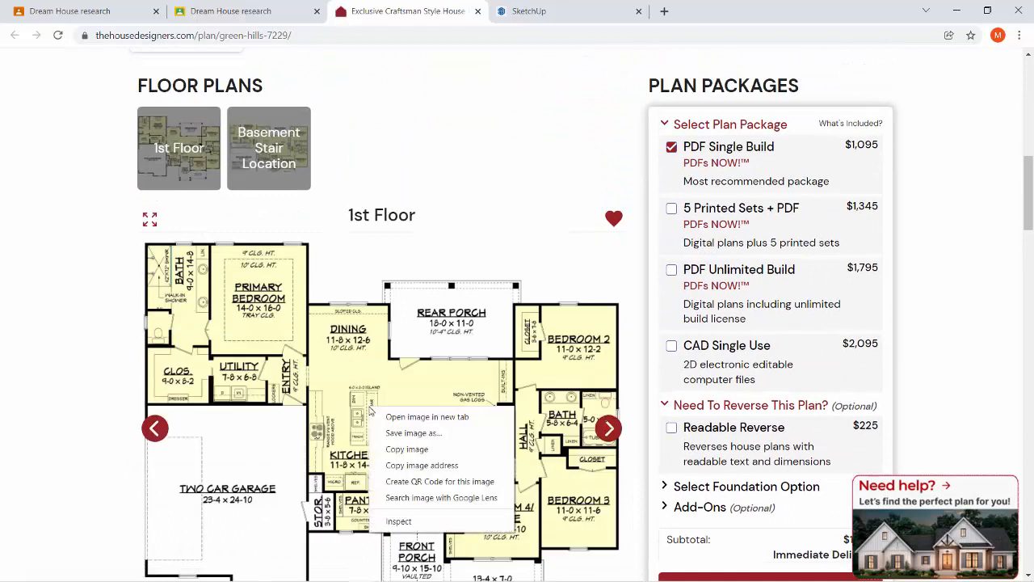
left_click(414, 433)
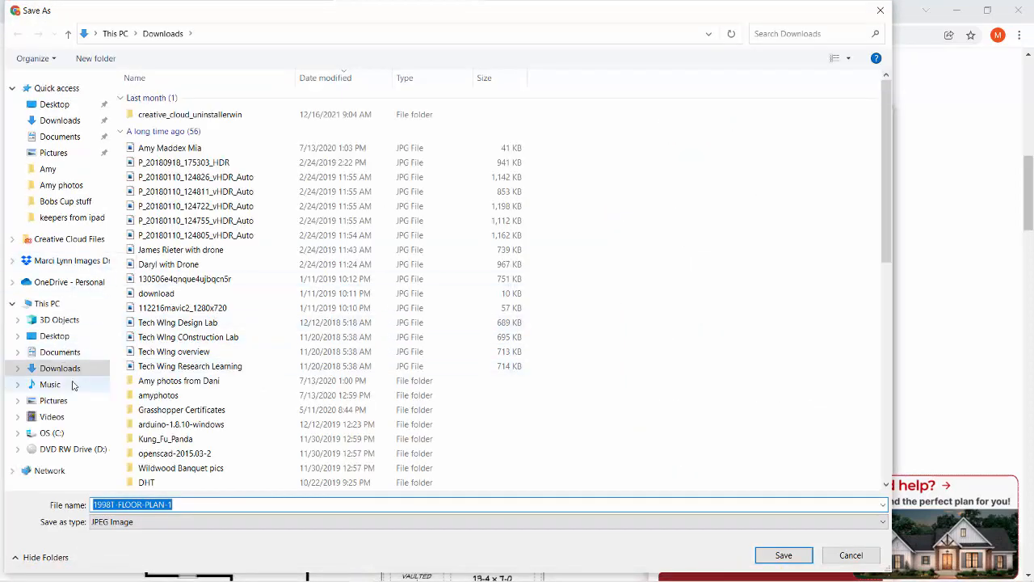
left_click(54, 402)
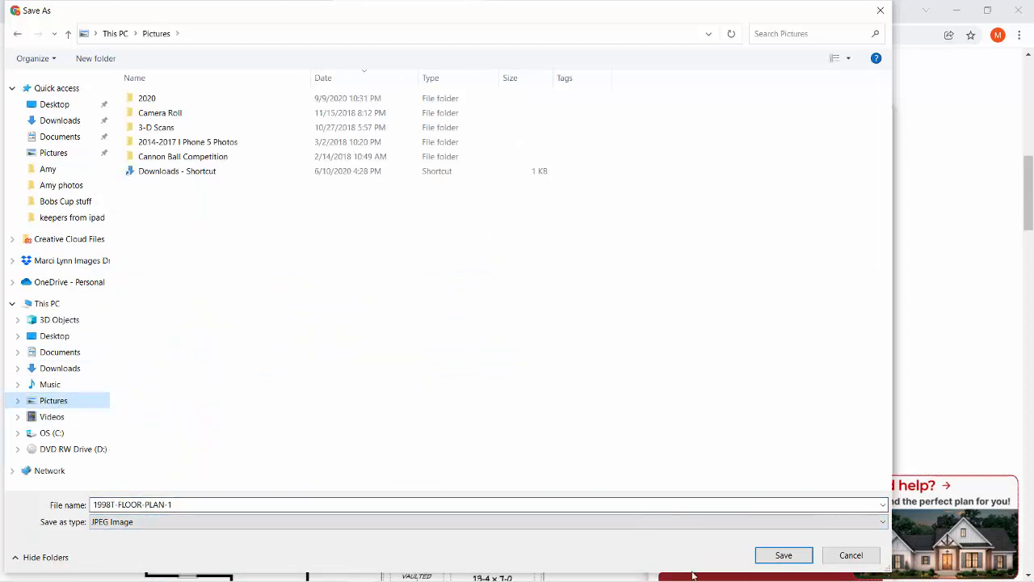
left_click(791, 561)
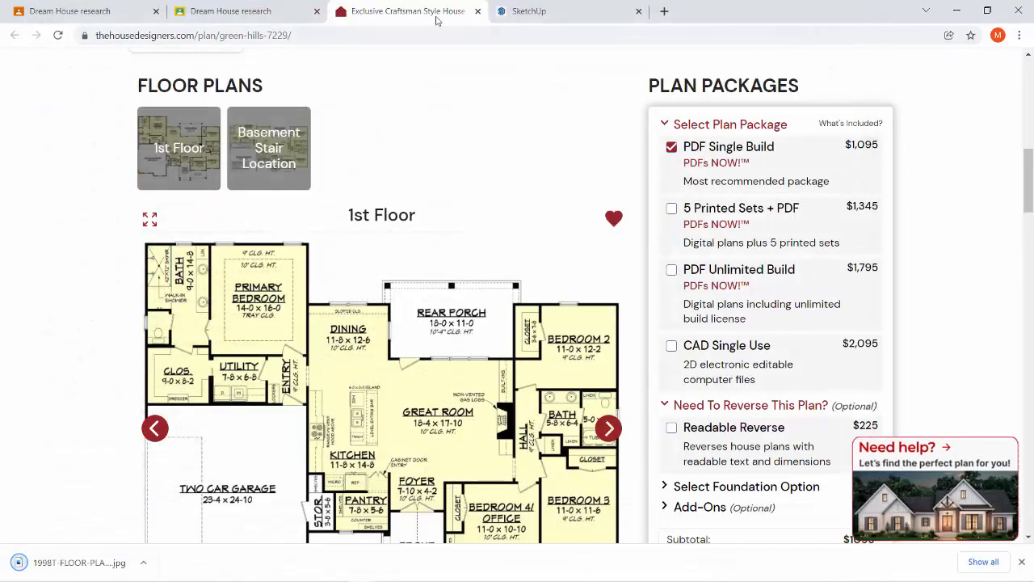
scroll(441, 303, "down", 1)
scroll(442, 303, "down", 2)
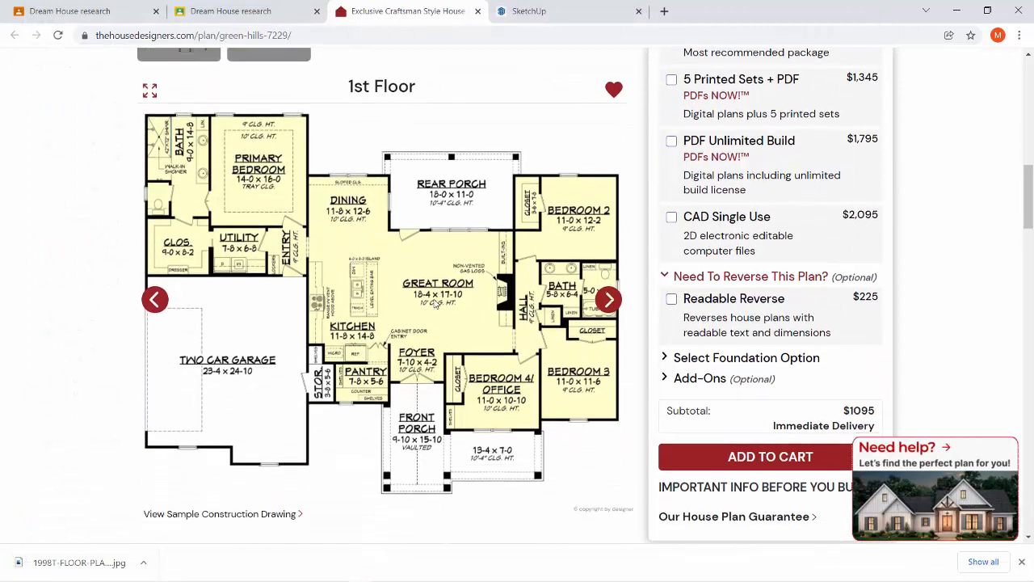
Switch to the Dream House V1 model in SketchUp and start importing a file from the device.
left_click(585, 20)
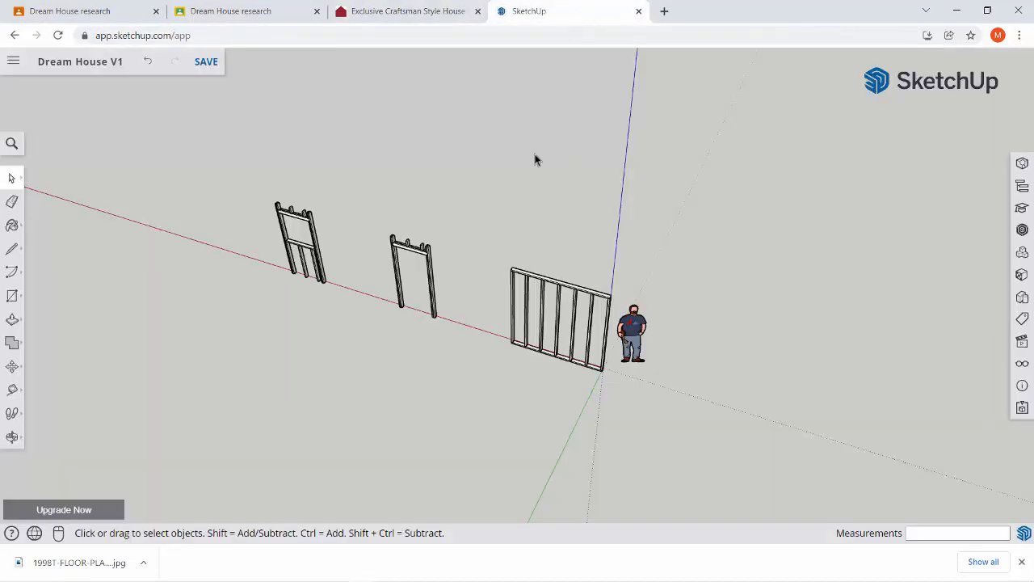
left_click(13, 62)
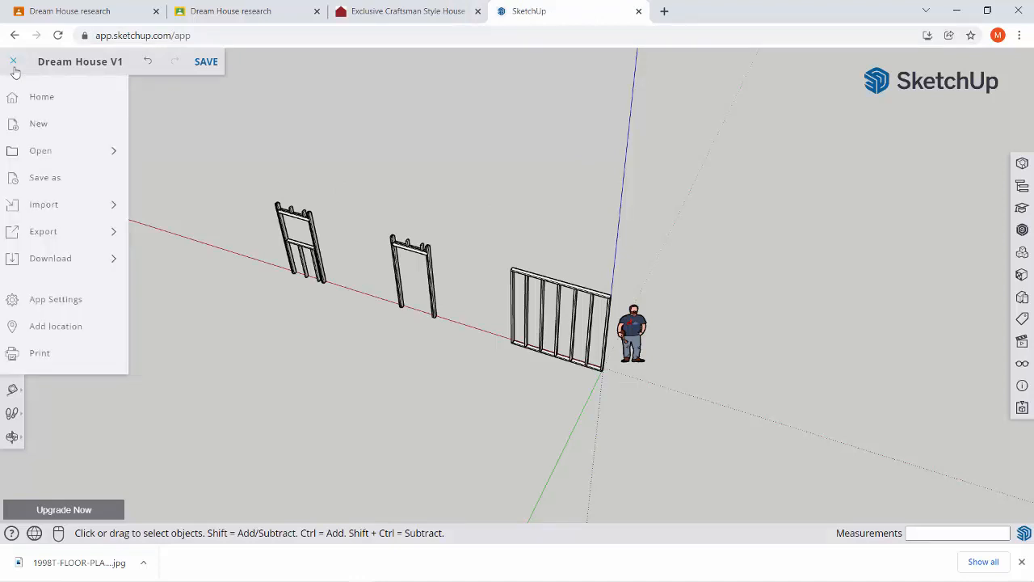
mouse_move(35, 208)
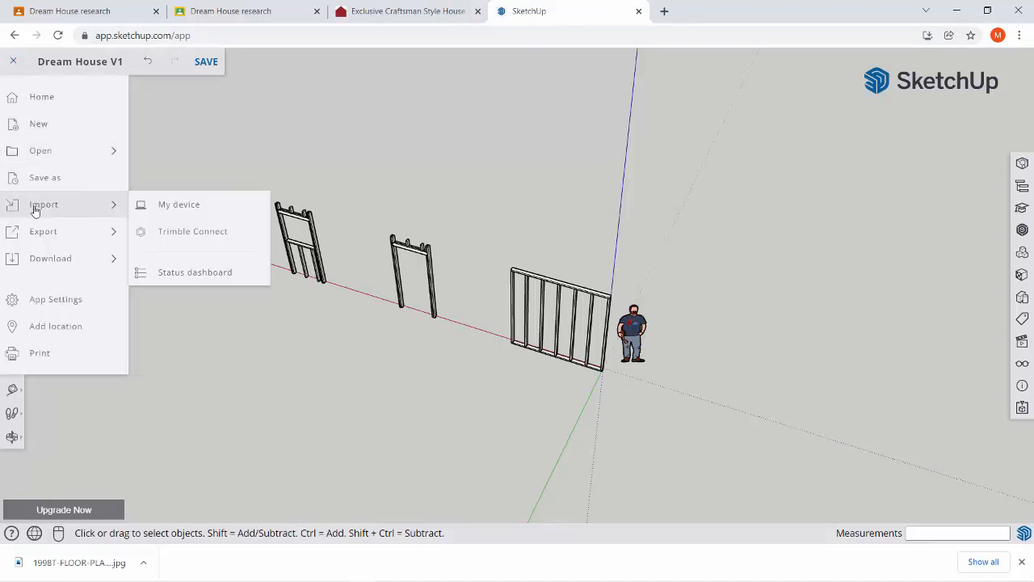
left_click(153, 205)
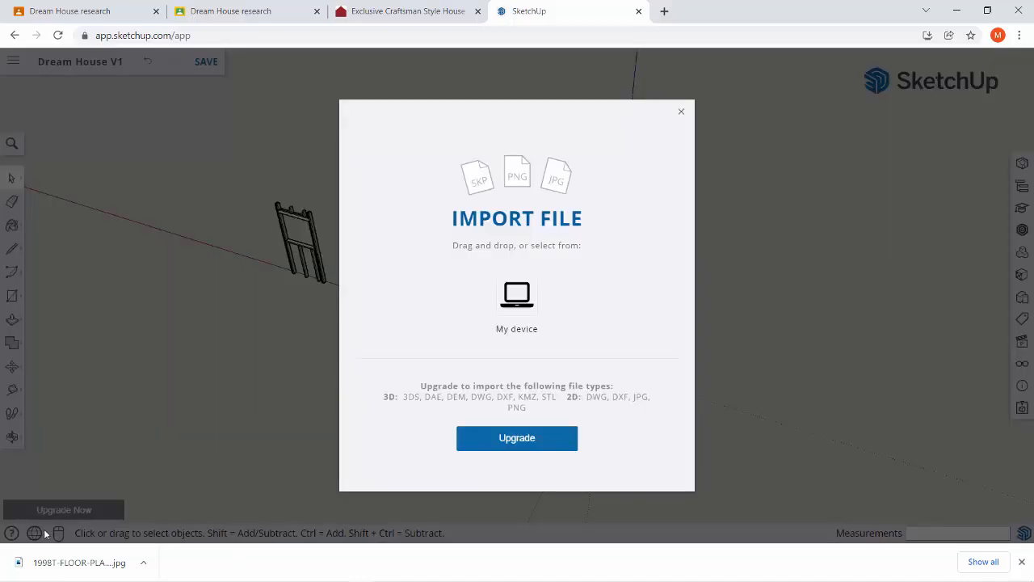
Try to drop the downloaded 1998T-FLOOR-PLAN-1 file from its folder window onto the import dialog.
mouse_move(56, 571)
left_mouse_down()
mouse_move(526, 307)
mouse_move(219, 533)
mouse_move(85, 558)
left_mouse_up()
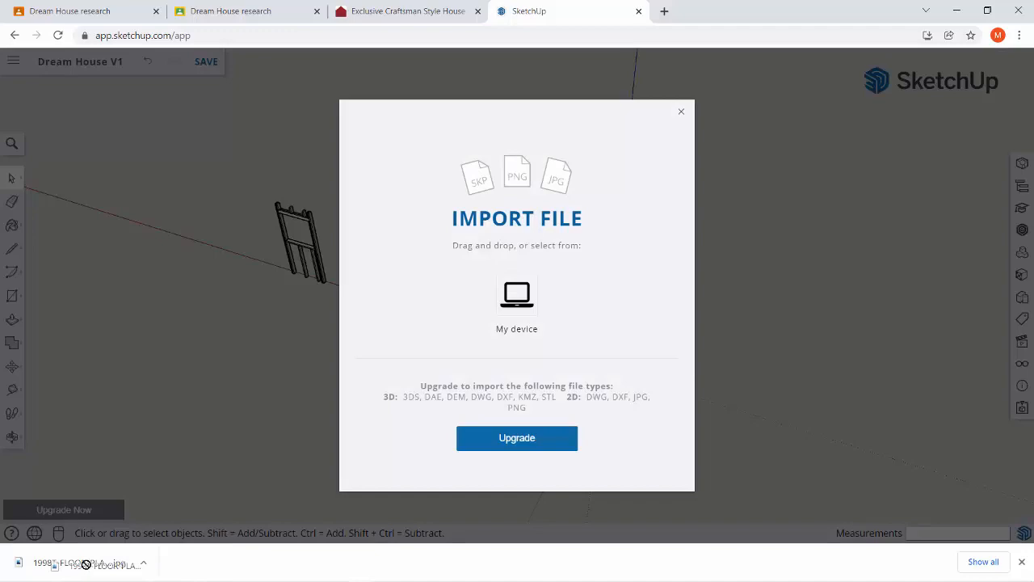
left_click(143, 562)
left_click(167, 517)
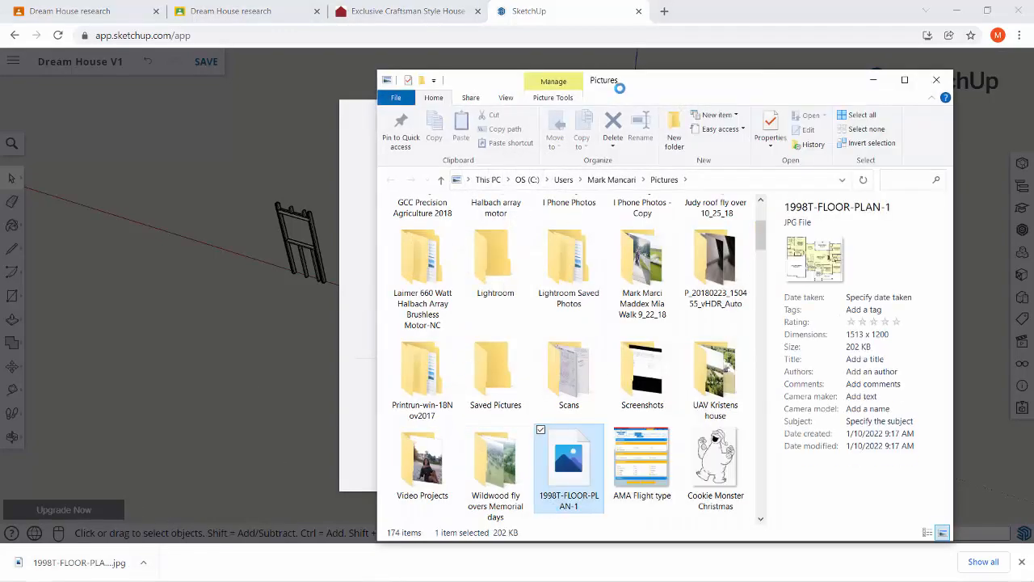
mouse_move(608, 95)
left_mouse_down()
mouse_move(90, 158)
mouse_move(118, 101)
left_mouse_up()
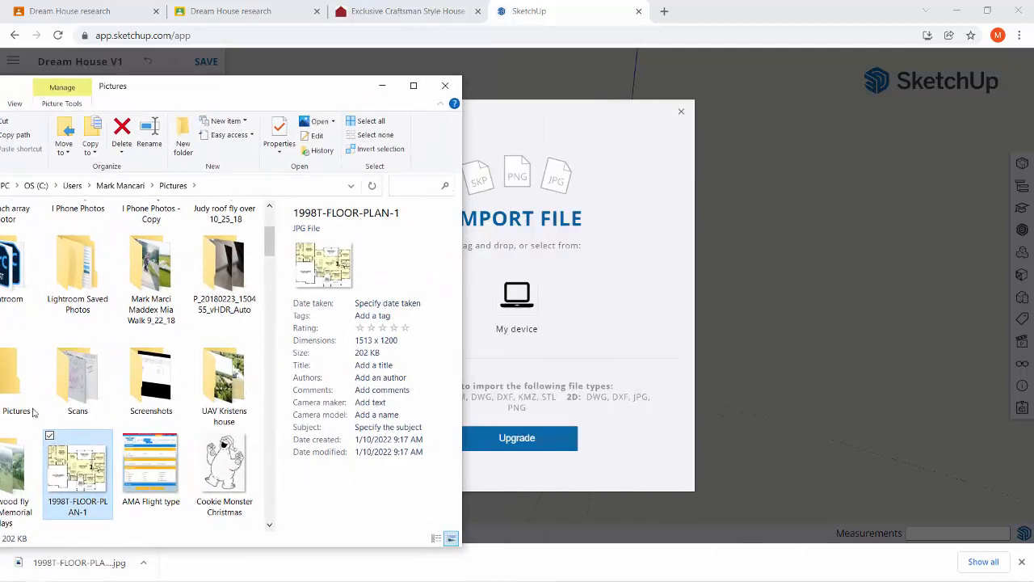
mouse_move(77, 482)
left_mouse_down()
mouse_move(517, 303)
mouse_move(533, 323)
left_mouse_up()
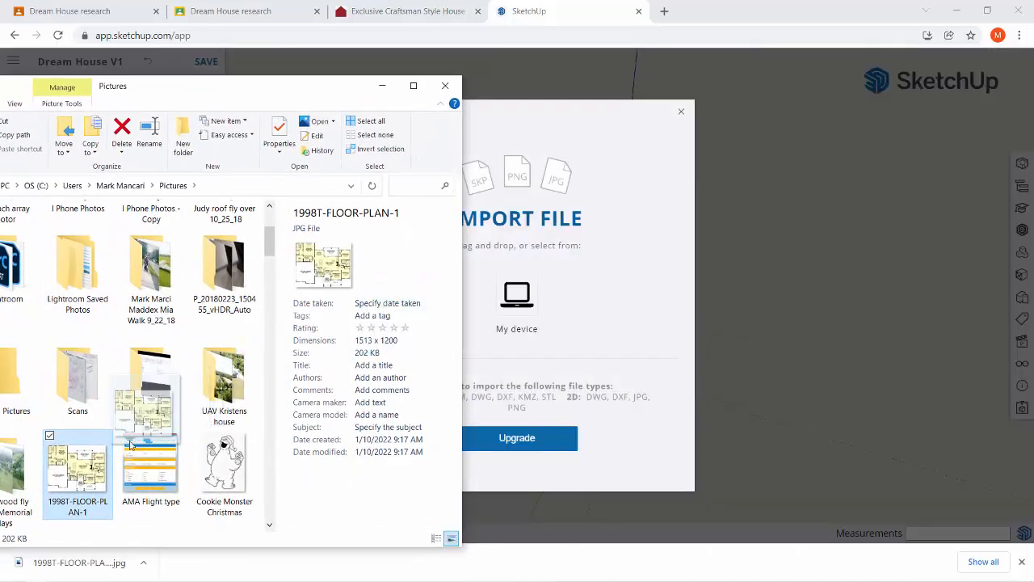
left_click(382, 86)
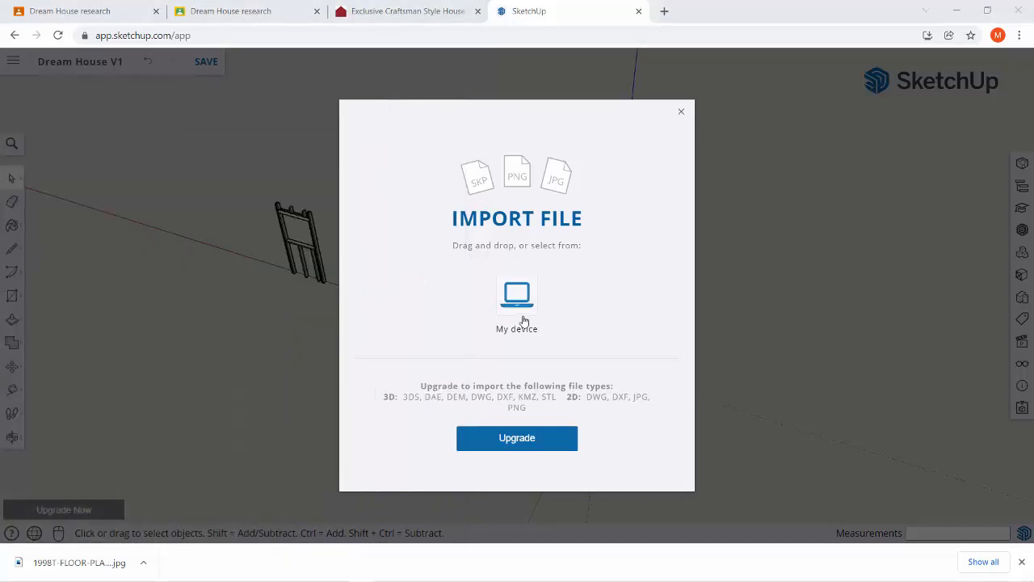
Choose 1998T-FLOOR-PLAN-1 from the Pictures folder on the device and import it as an image.
left_click(523, 321)
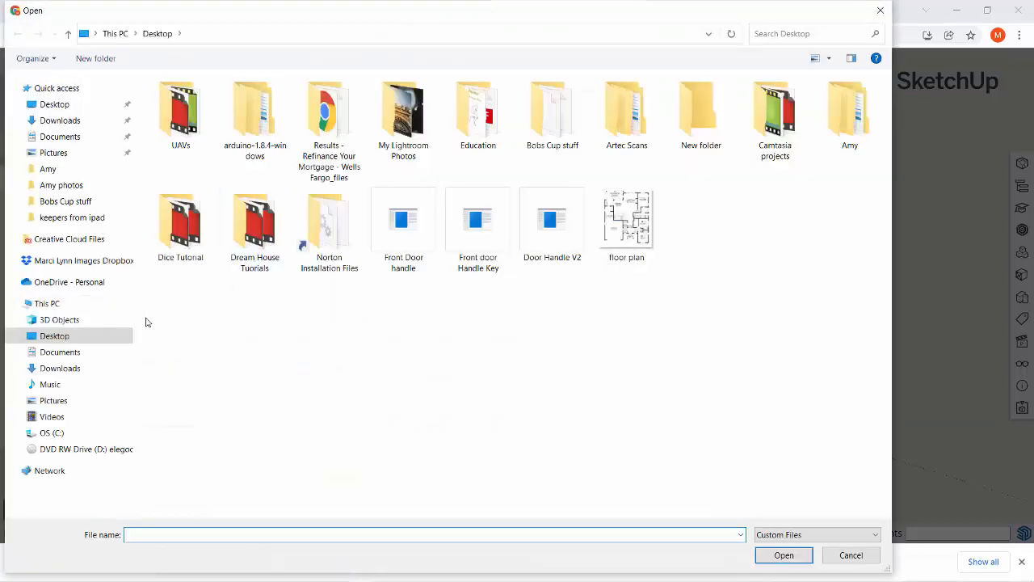
left_click(53, 401)
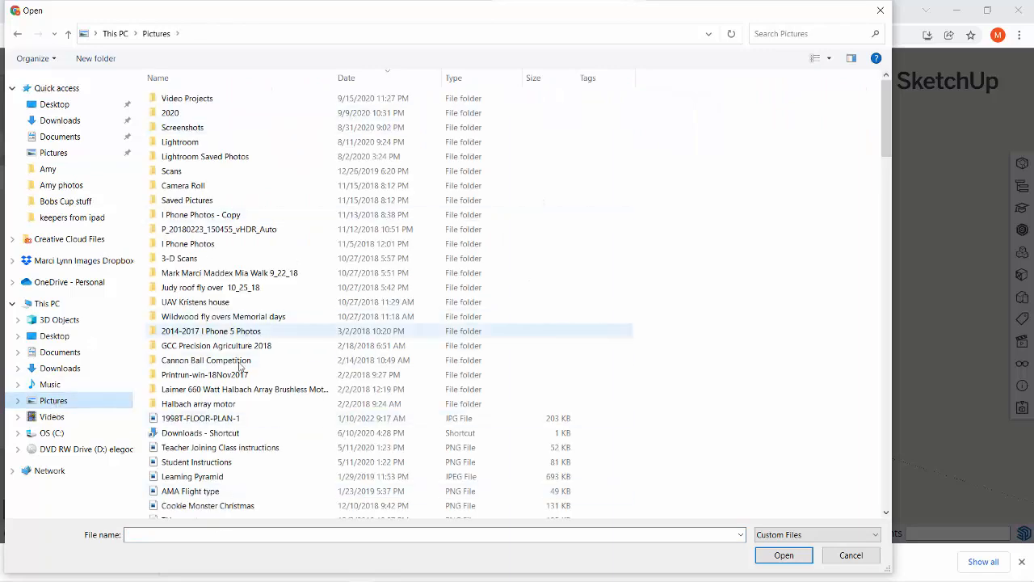
left_click(369, 81)
left_click(369, 81)
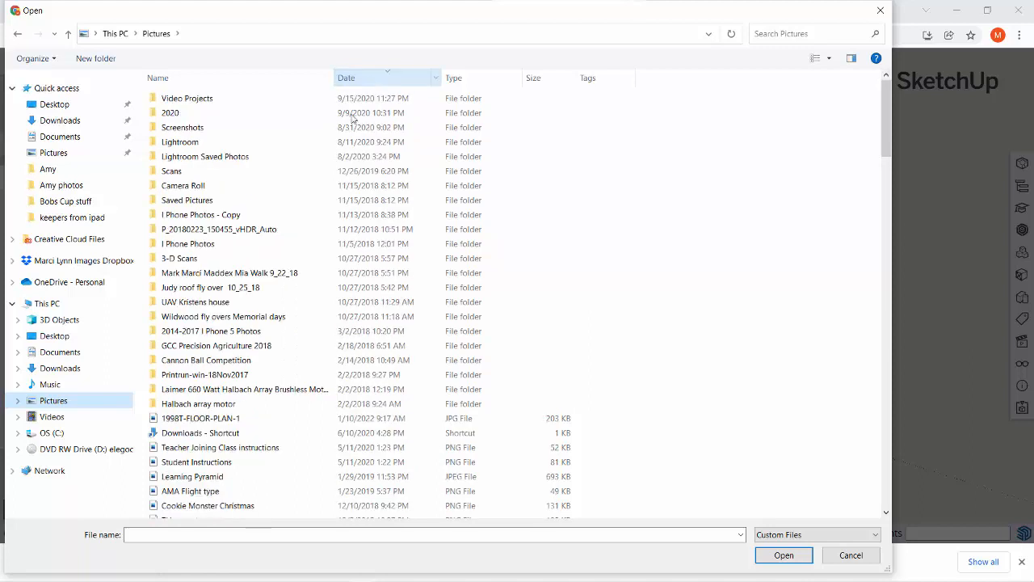
left_click(185, 422)
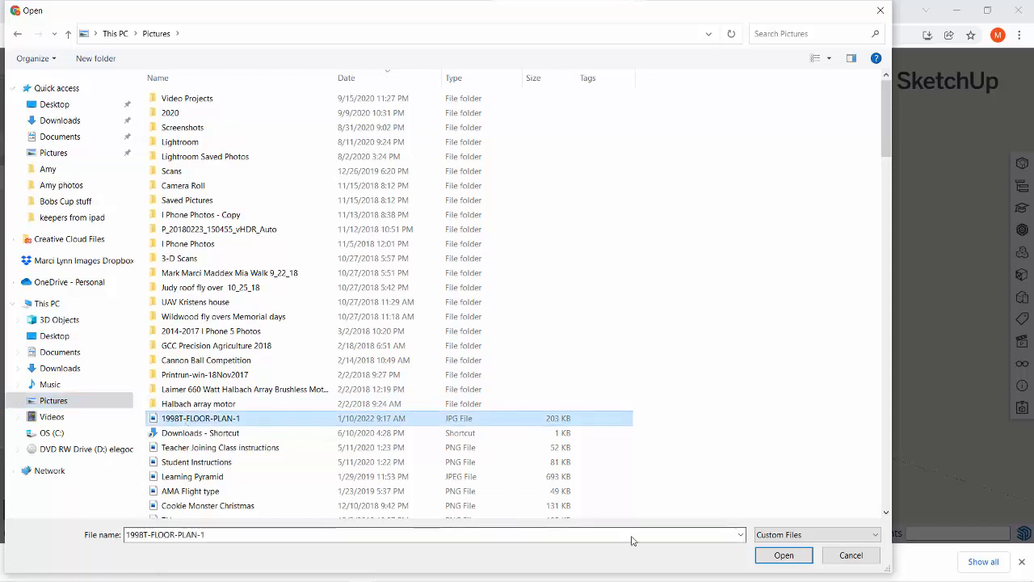
left_click(781, 557)
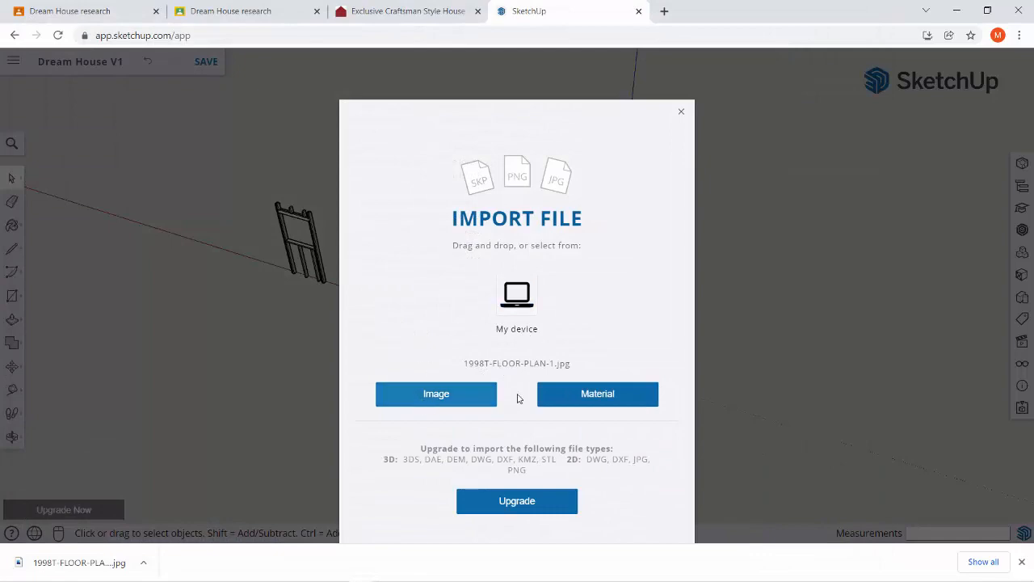
left_click(444, 399)
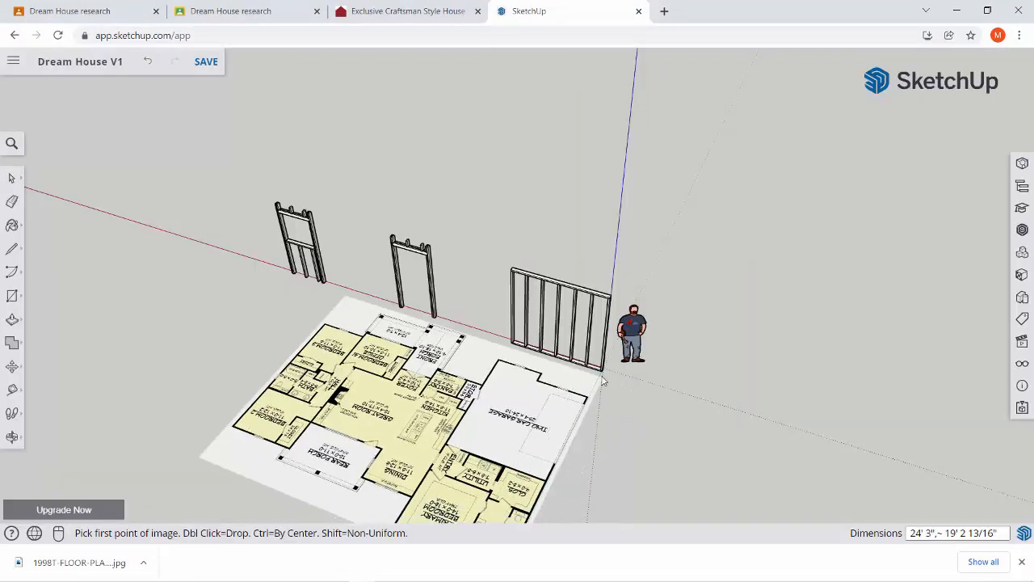
Place the floor plan image flat on the ground from the origin, sized to about 66' 7" wide.
middle_click_drag(619, 388, 587, 358)
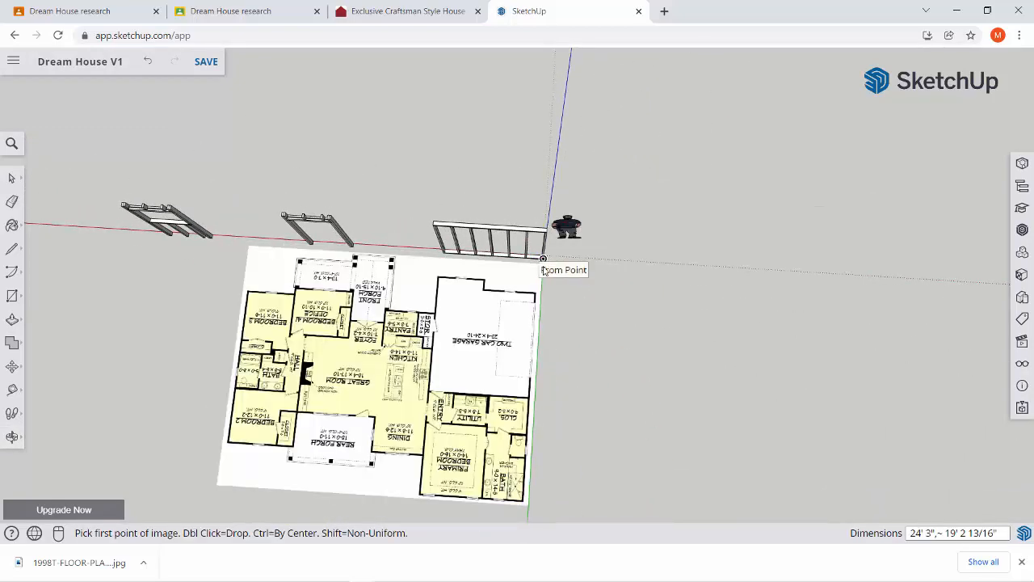
left_click(543, 260)
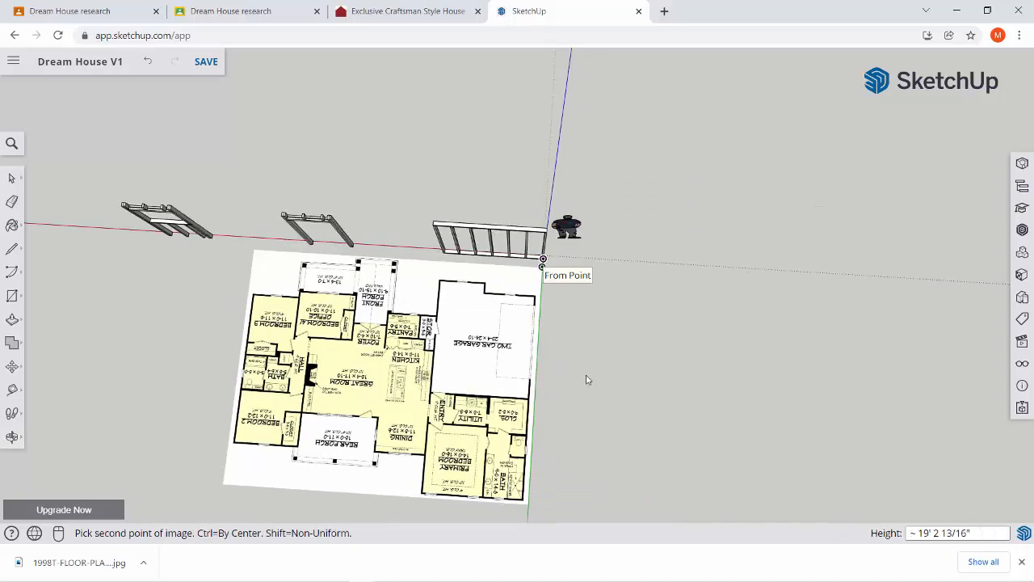
middle_click_drag(587, 377, 494, 353)
middle_click_drag(719, 241, 586, 267)
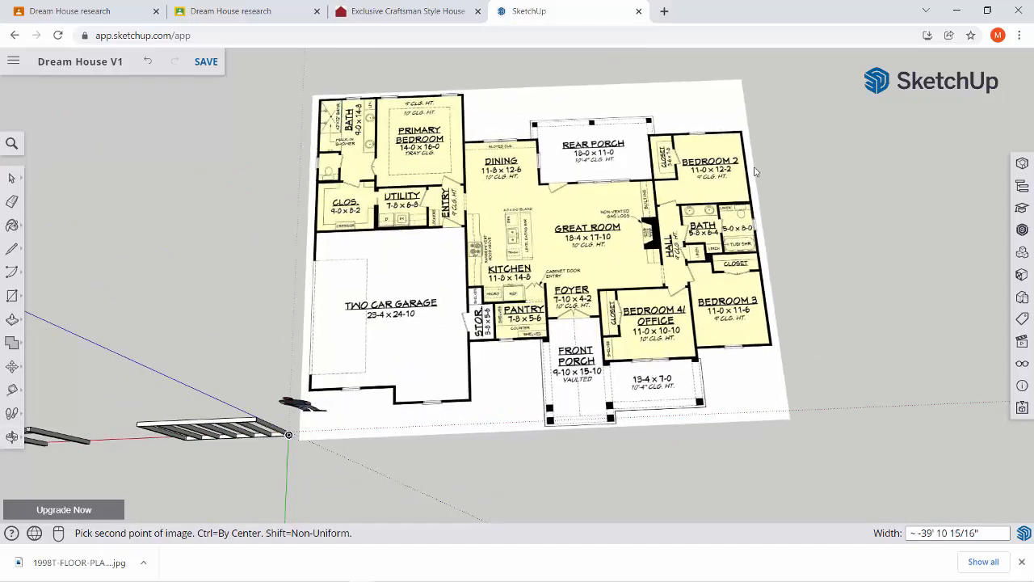
middle_click_drag(723, 206, 624, 215)
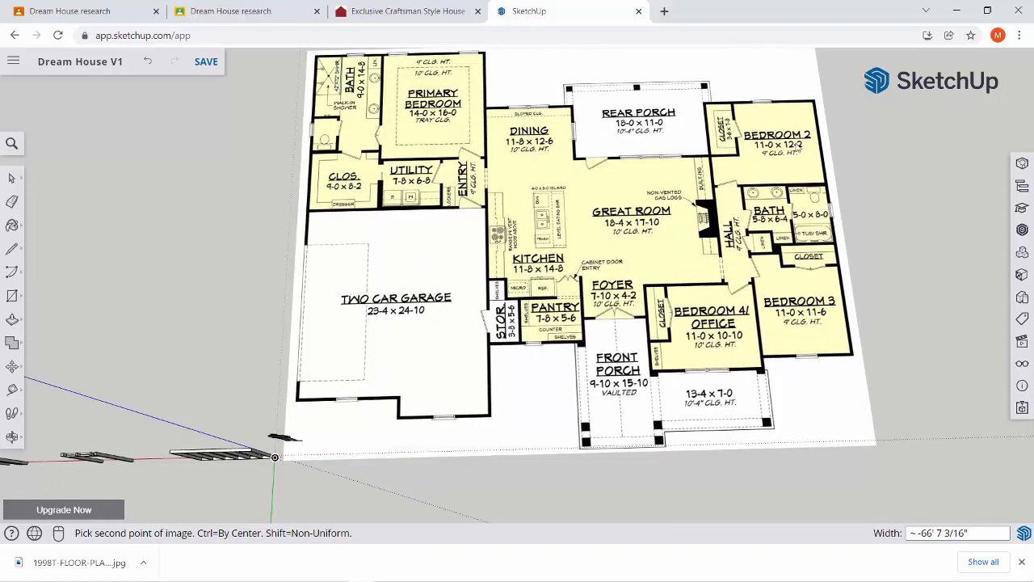
left_click(798, 146)
middle_click_drag(797, 147, 443, 429)
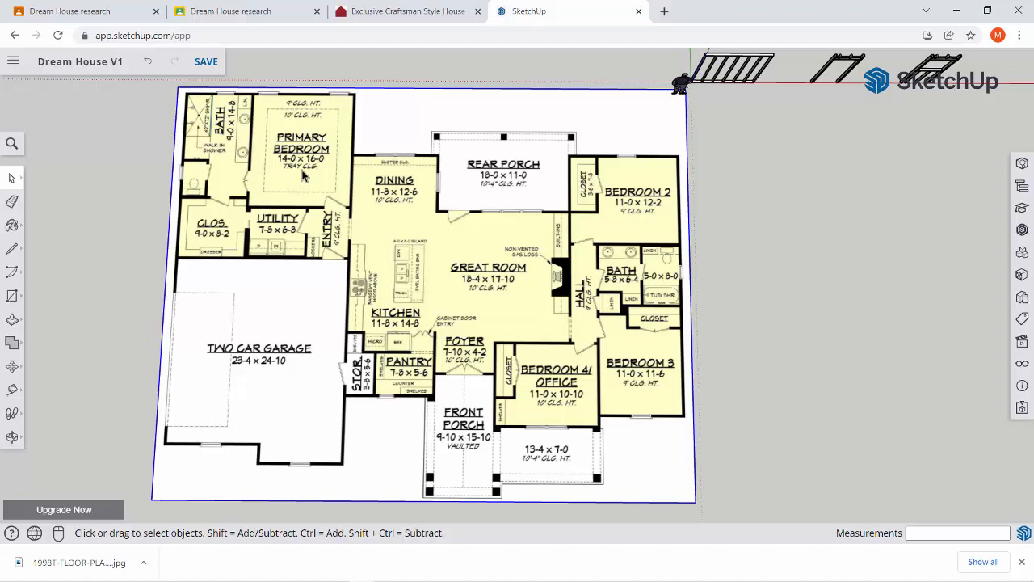
Draw a 14' by 16' rectangle over the primary bedroom, starting from the room's lower-left corner on the plan.
key("r")
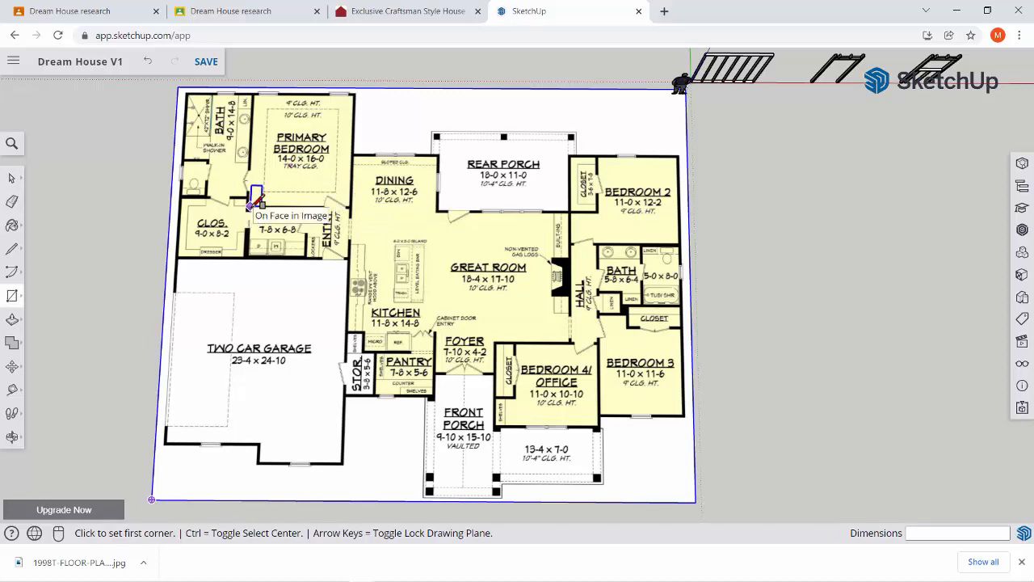
scroll(243, 201, "up", 4)
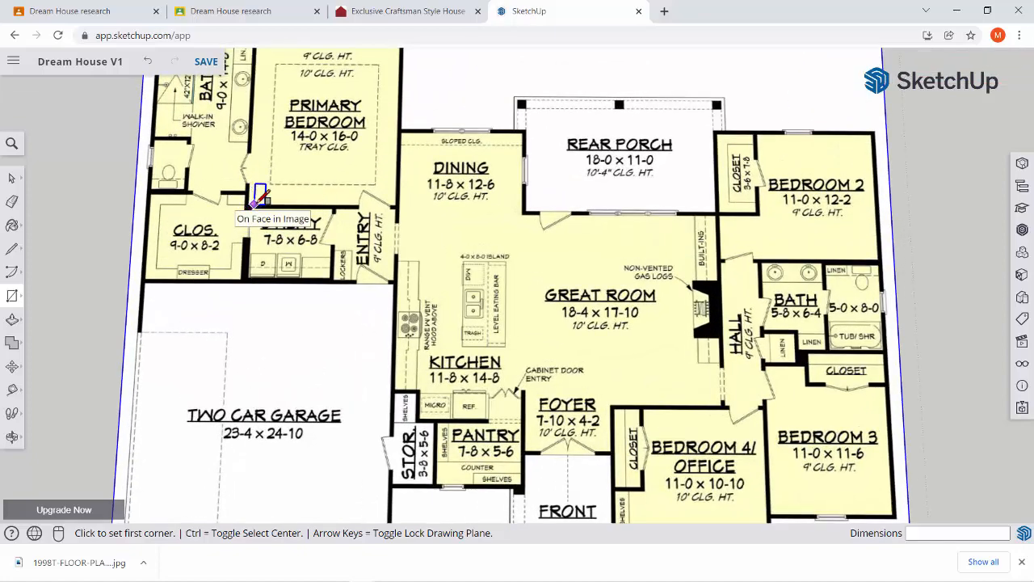
left_click(247, 203)
scroll(247, 205, "down", 6)
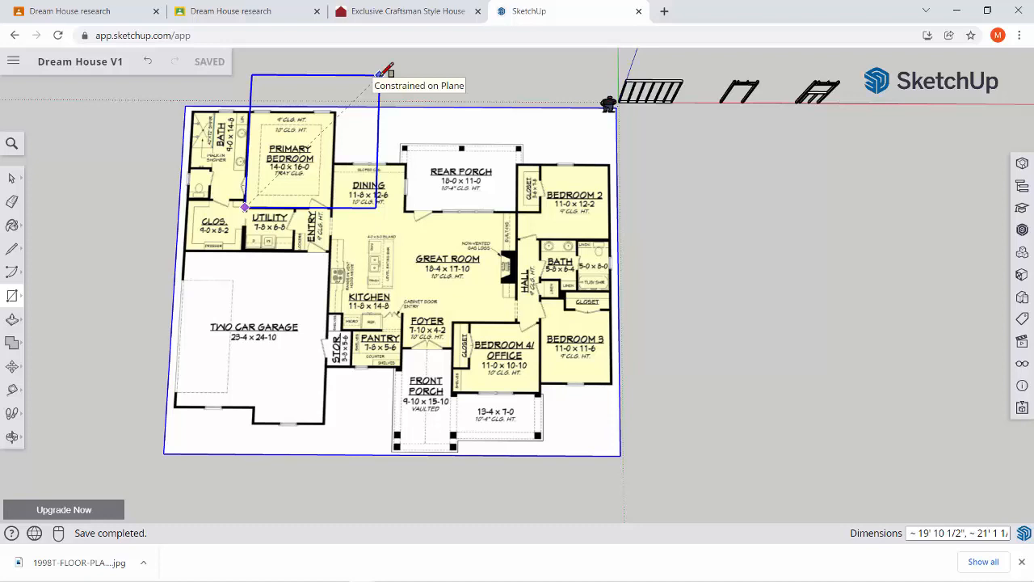
type("1")
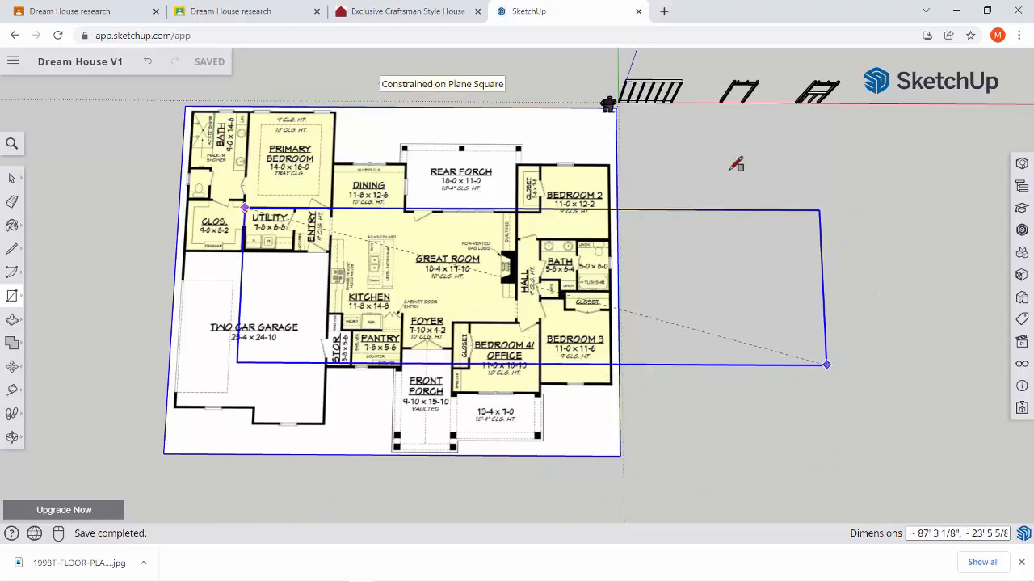
type("14',16")
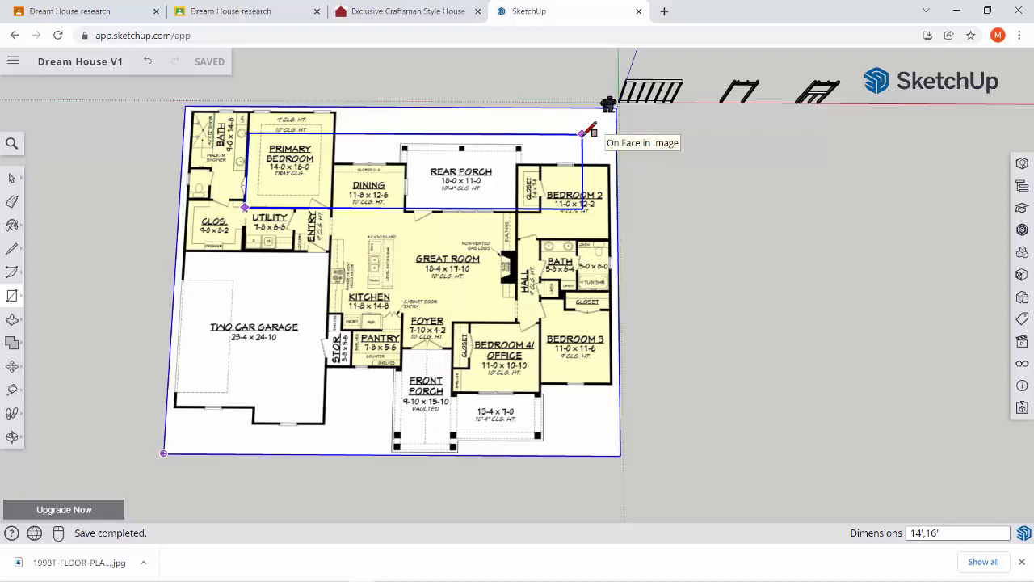
left_click(583, 134)
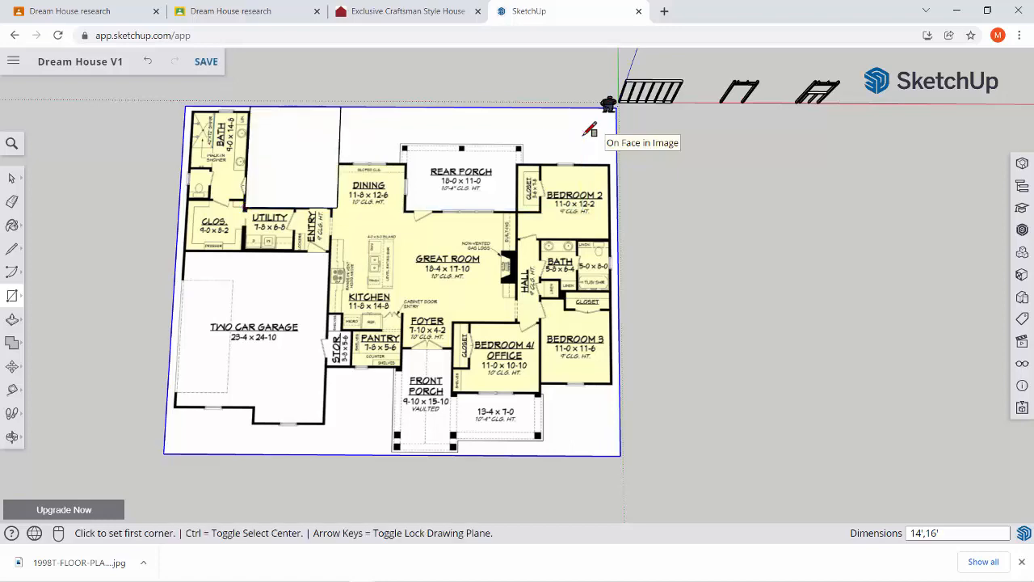
Select the rectangle's face over the primary bedroom and compare its size with the room on the plan.
key("space")
left_click(313, 160)
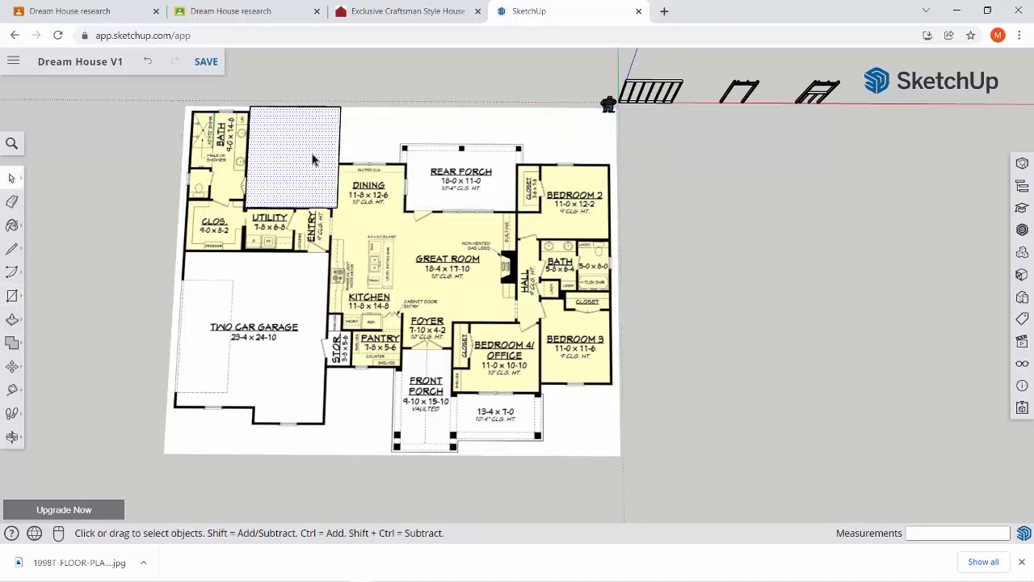
scroll(303, 165, "up", 3)
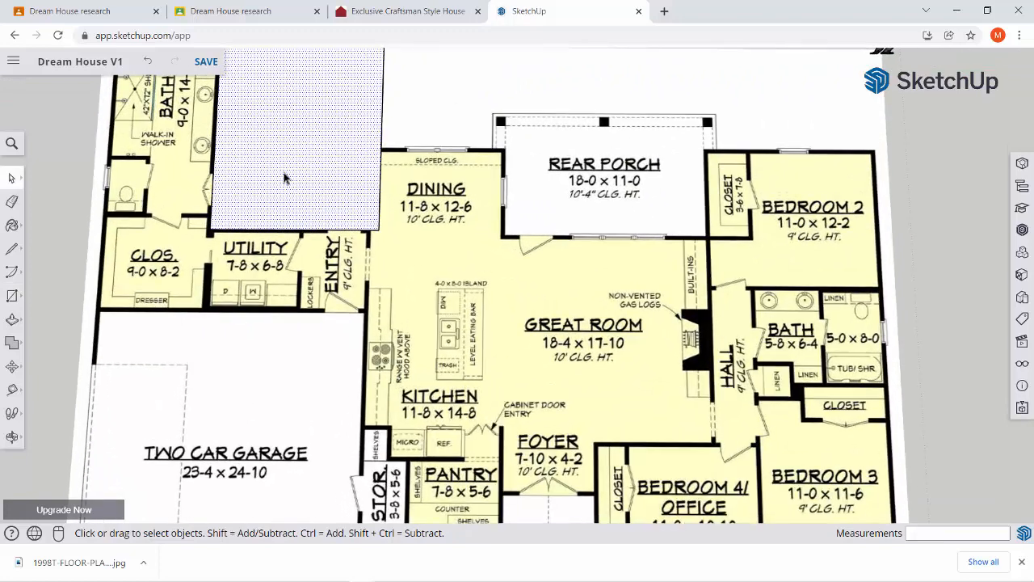
scroll(287, 178, "down", 2)
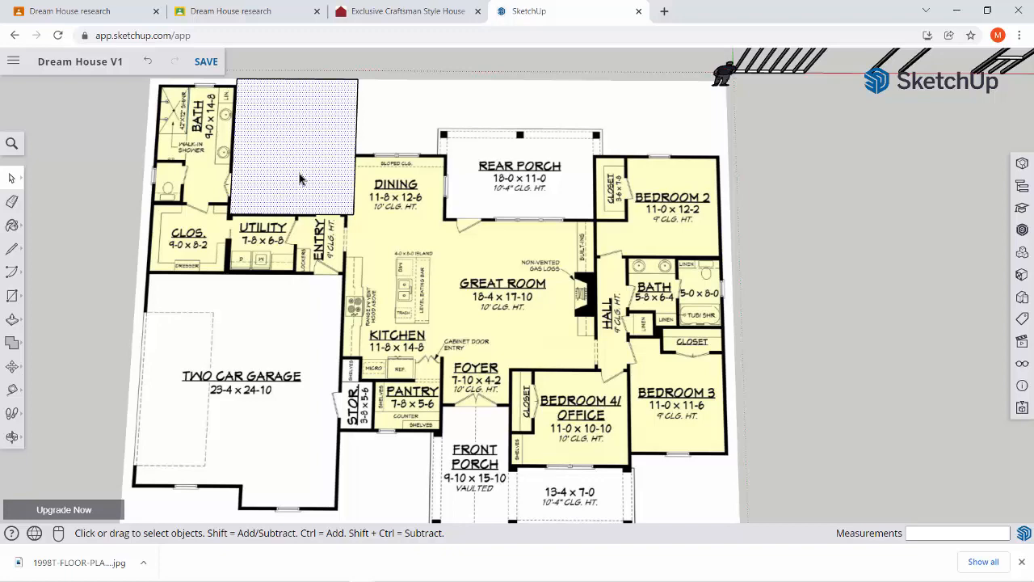
Delete the rectangle's face over the primary bedroom, keeping its outline, and select the outline edges to check them against the room.
key("Delete")
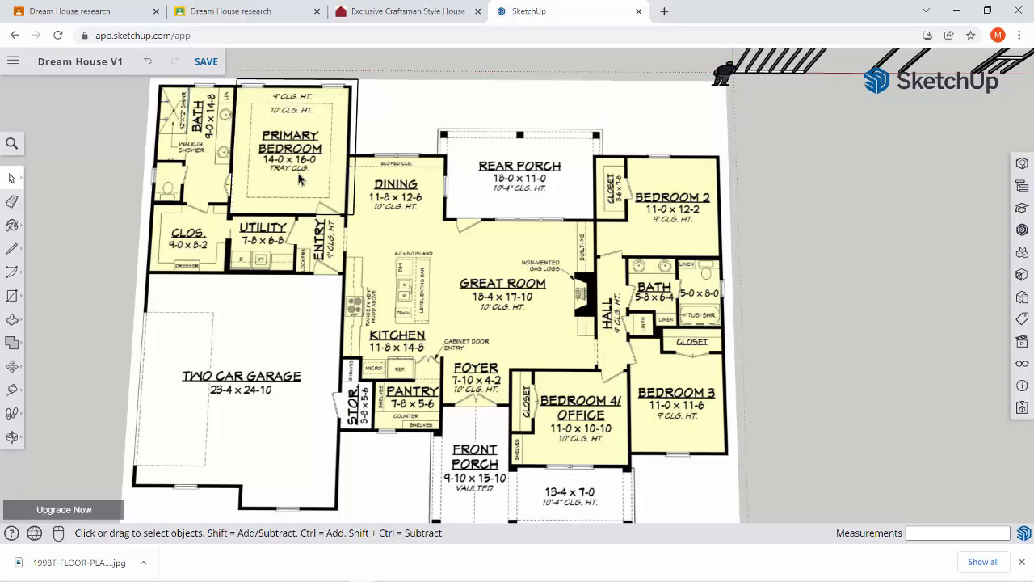
middle_click_drag(648, 297, 248, 232)
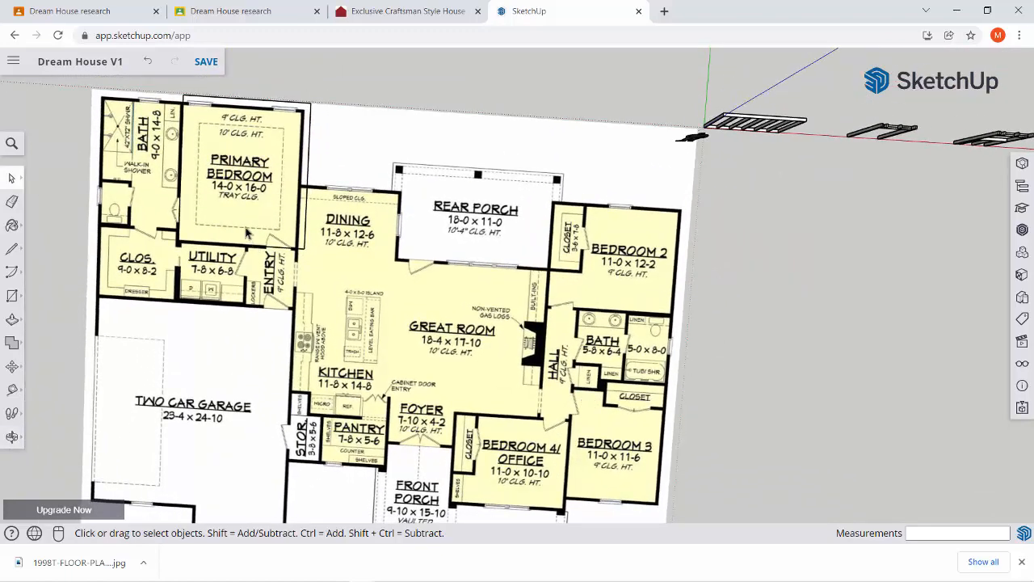
left_click(307, 178)
left_click_drag(155, 78, 343, 303)
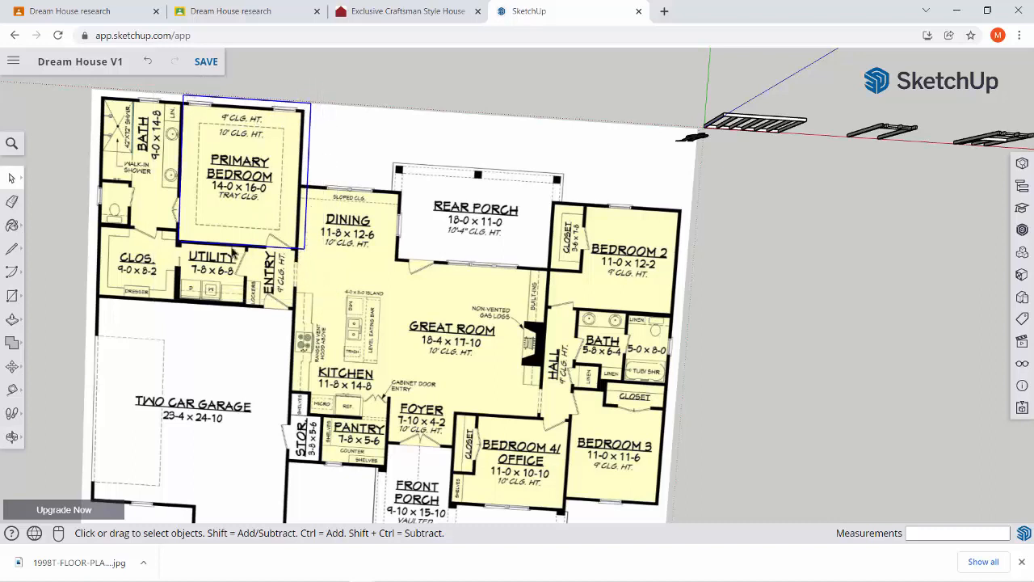
Try to scale the floor plan image uniformly by about 1.07 from its corner near the origin.
left_click(495, 249)
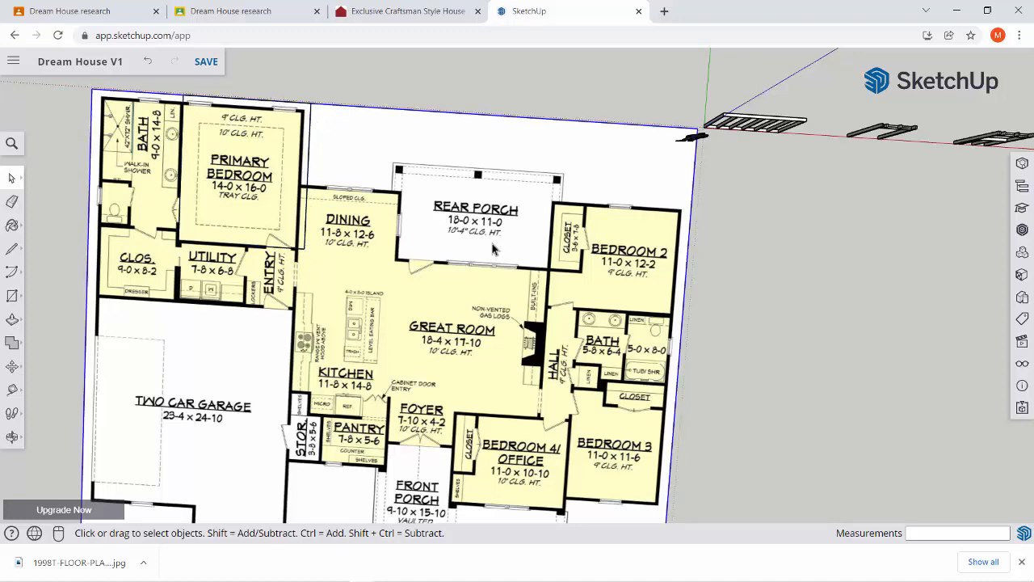
key("s")
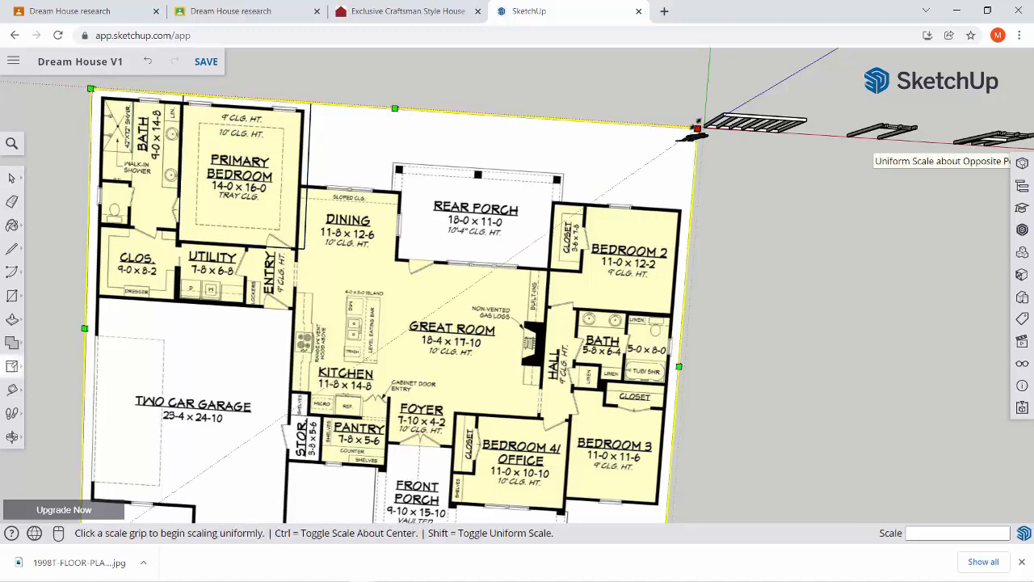
left_click(696, 127)
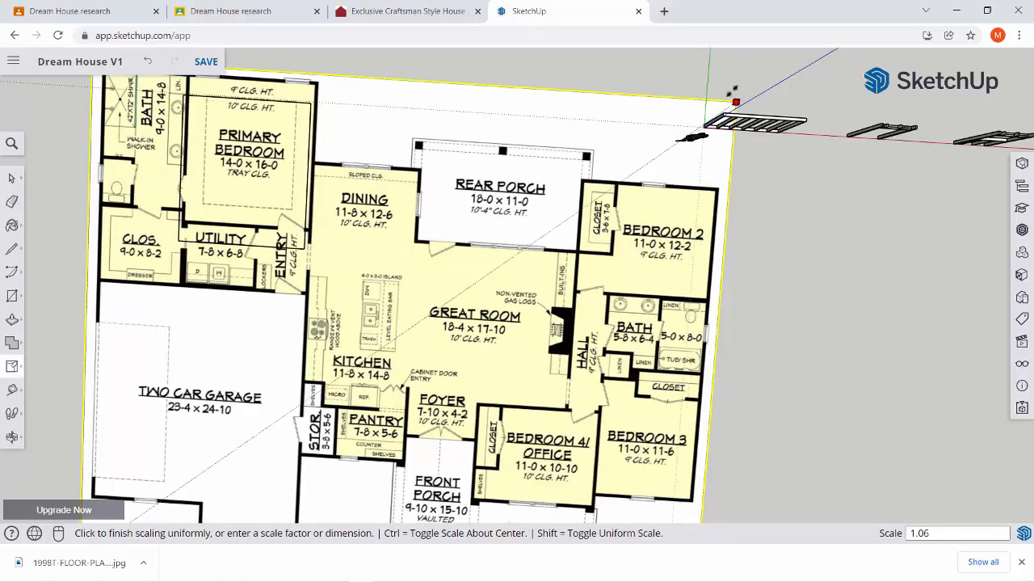
left_click(735, 87)
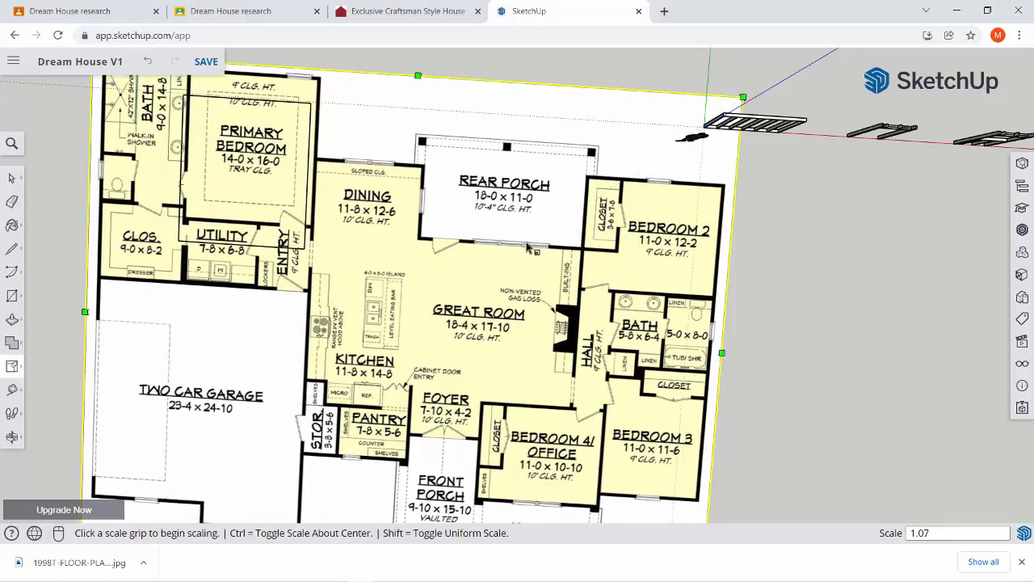
middle_click_drag(517, 245, 412, 272, "shift")
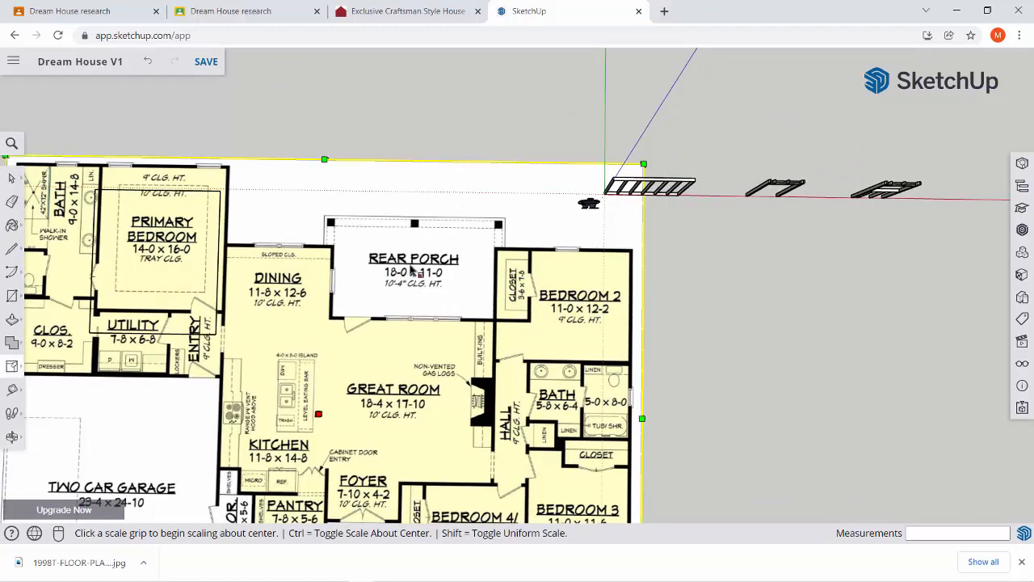
key("ctrl+z")
key("space")
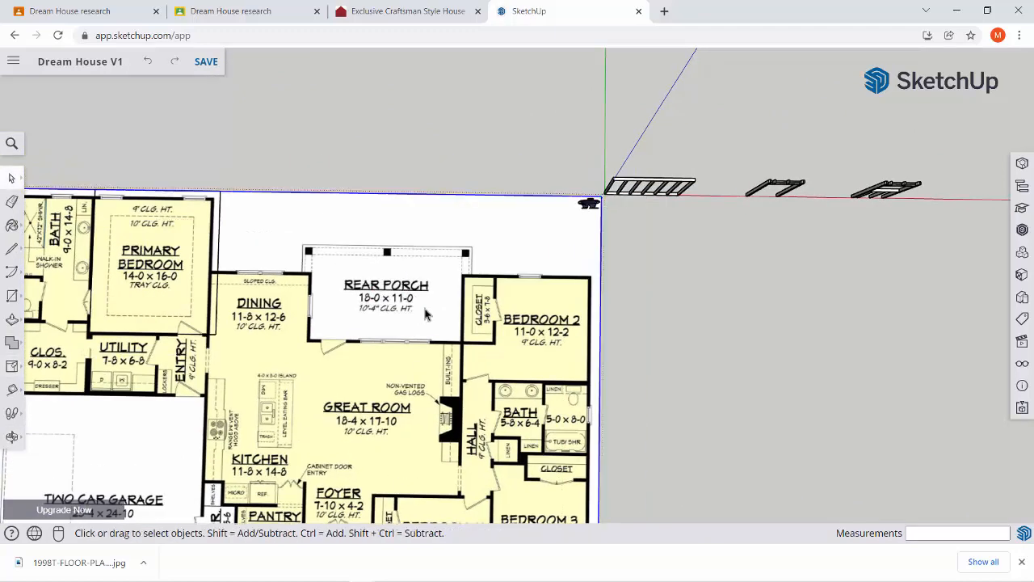
Scale the floor plan image uniformly by about 1.06 from its corner near the origin.
key("s")
middle_click_drag(450, 318, 602, 275)
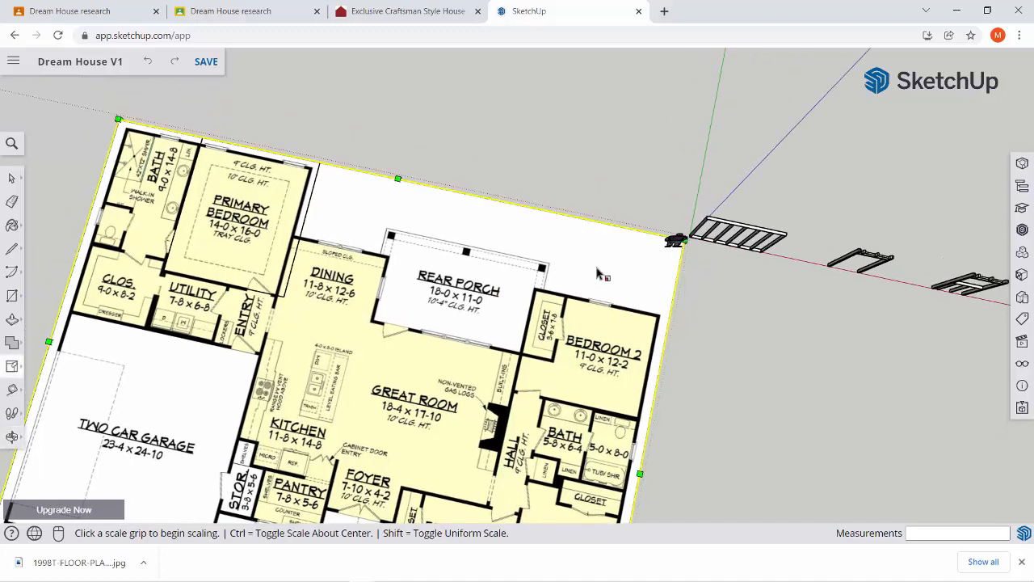
key("space")
key("s")
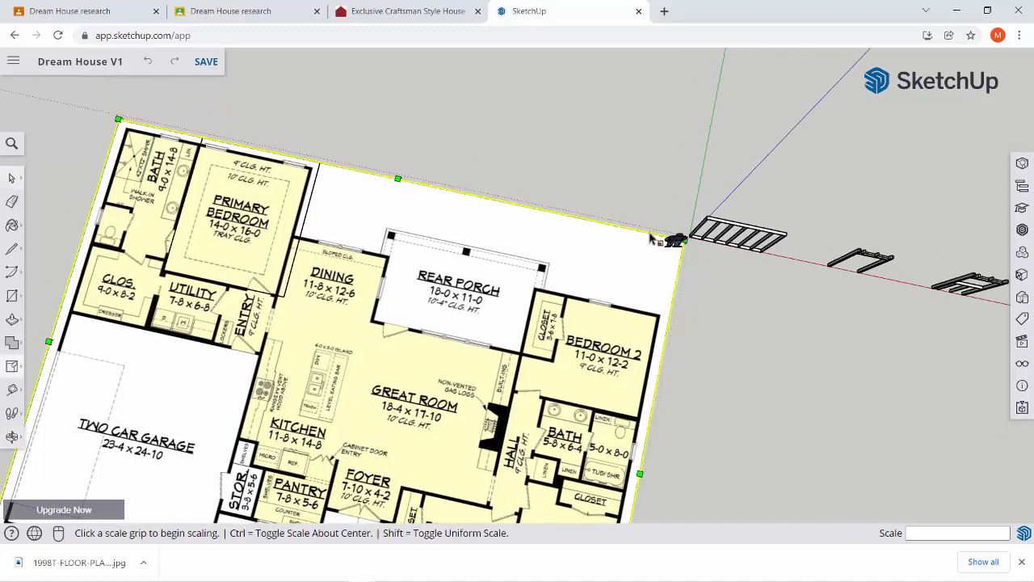
left_click(677, 241)
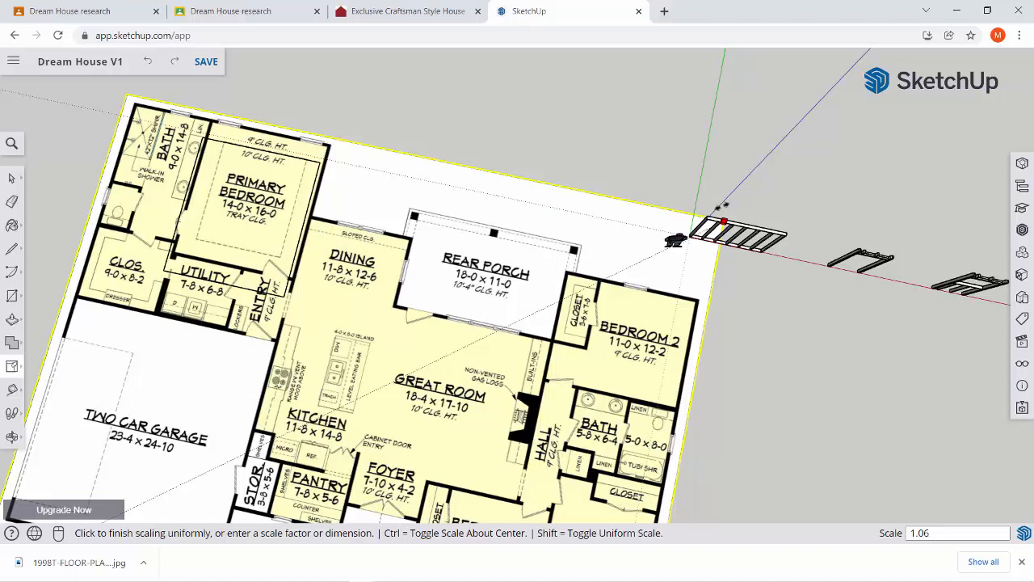
left_click(722, 212)
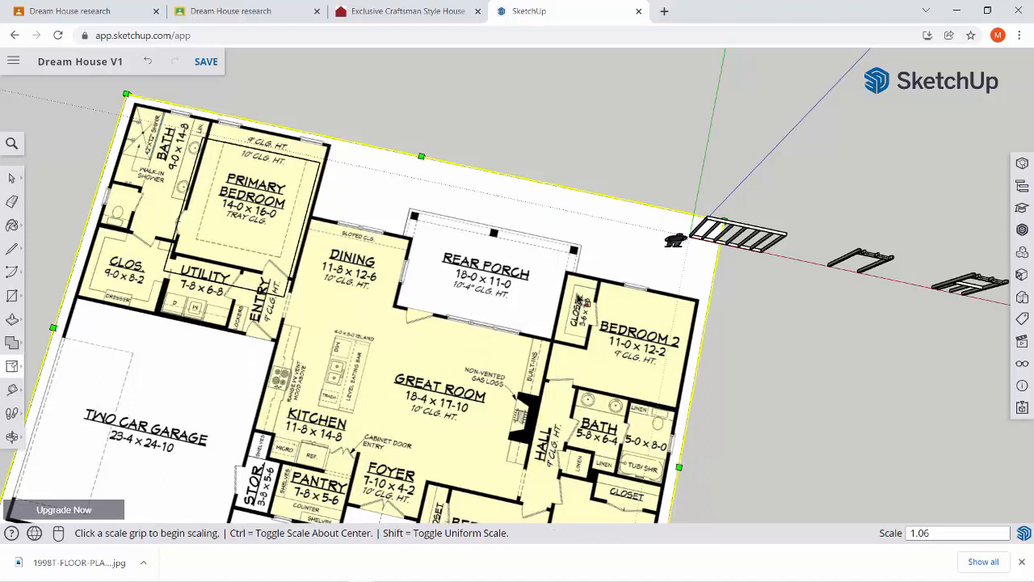
left_click(533, 131)
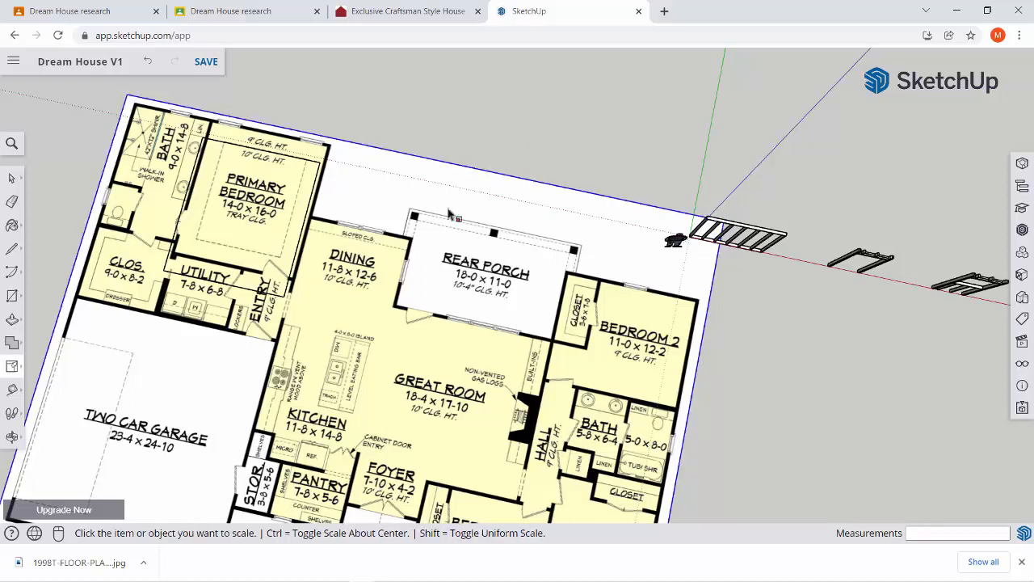
Move the floor plan image by the primary bedroom's upper-right inner wall corner onto the matching corner of the rectangle outline.
key("m")
scroll(339, 194, "up", 3)
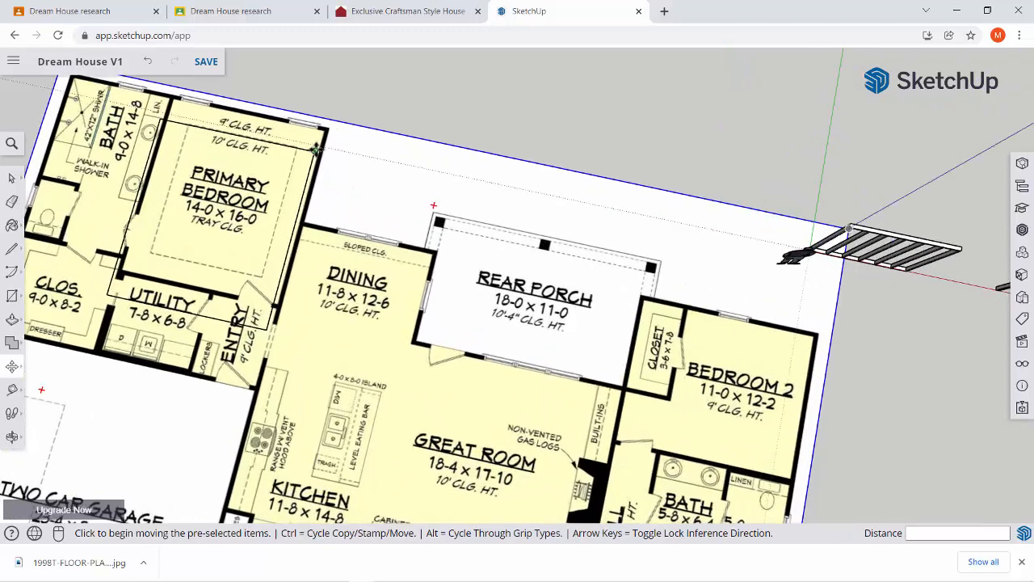
scroll(319, 129, "up", 1)
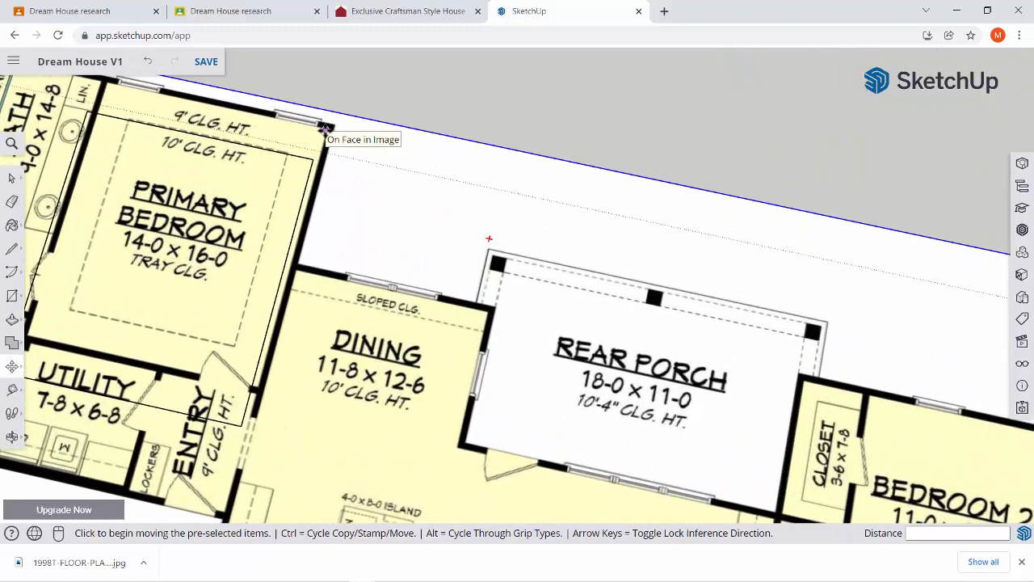
scroll(324, 129, "up", 2)
scroll(325, 127, "up", 3)
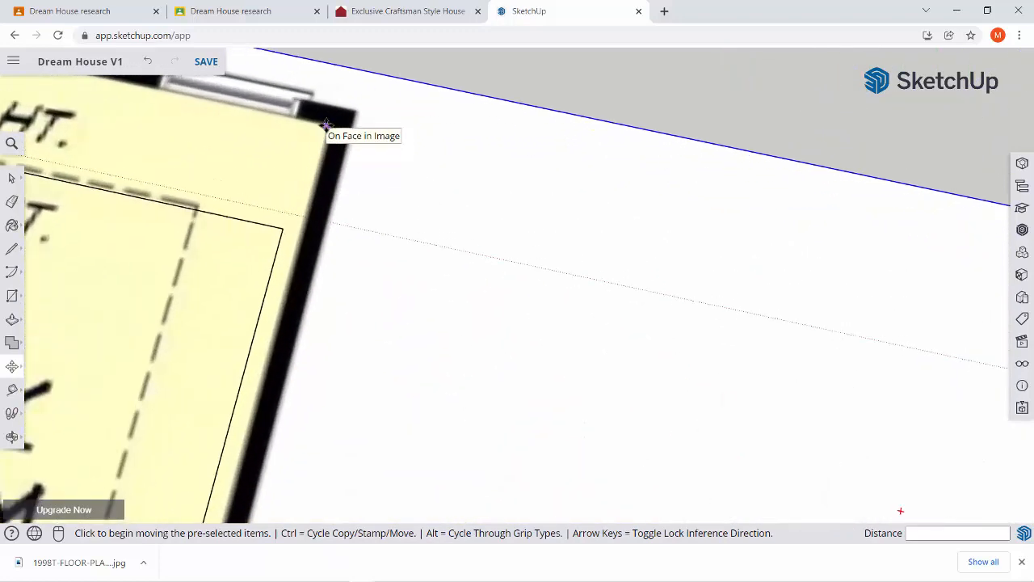
left_click(327, 125)
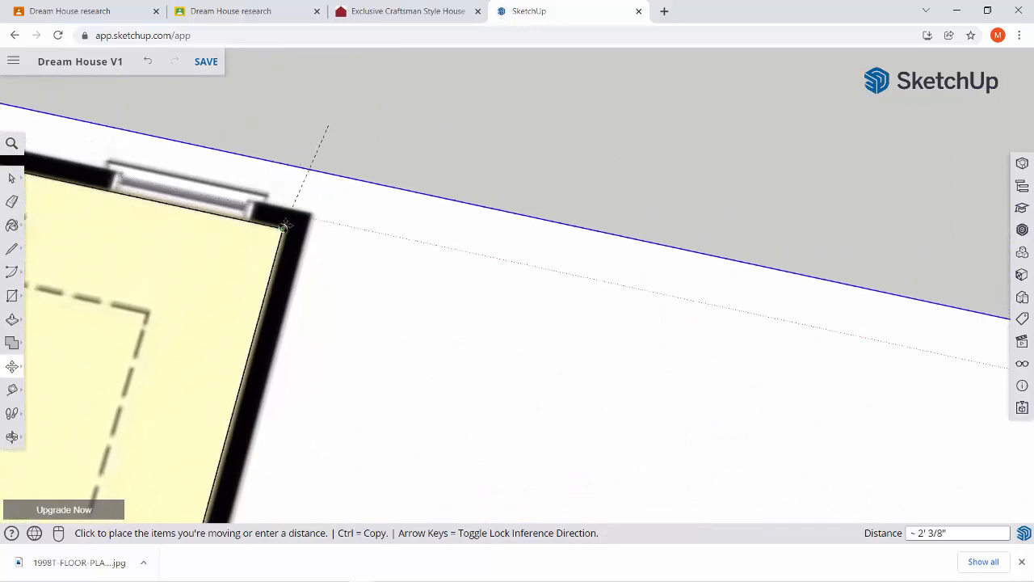
left_click(283, 228)
Examine how the 14' by 16' outline's edges line up with the primary bedroom's inner walls on all sides.
scroll(280, 229, "down", 3)
middle_click_drag(192, 256, 631, 177)
scroll(630, 179, "down", 2)
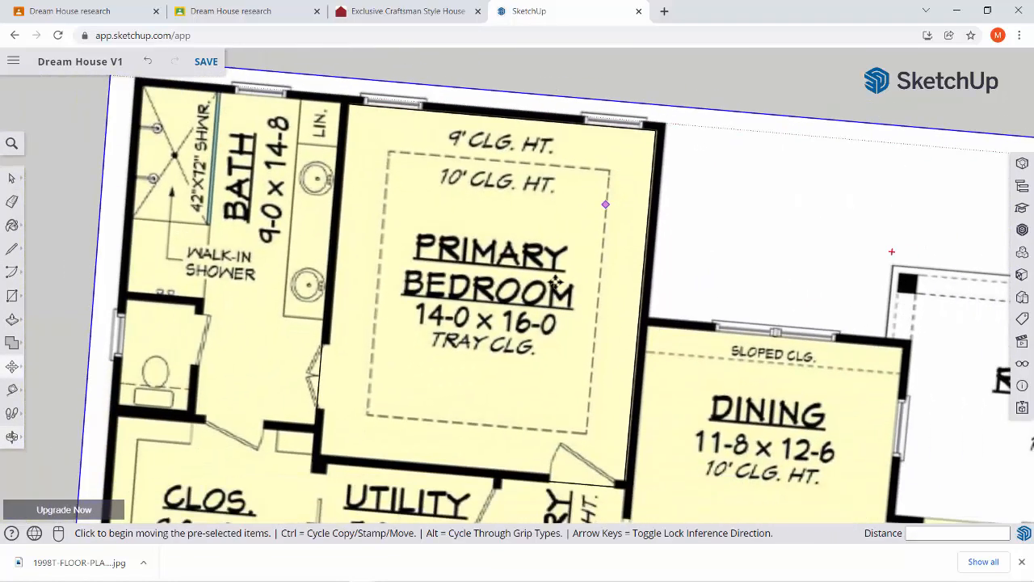
middle_click_drag(530, 264, 457, 161, "shift")
key("m")
scroll(239, 310, "up", 3)
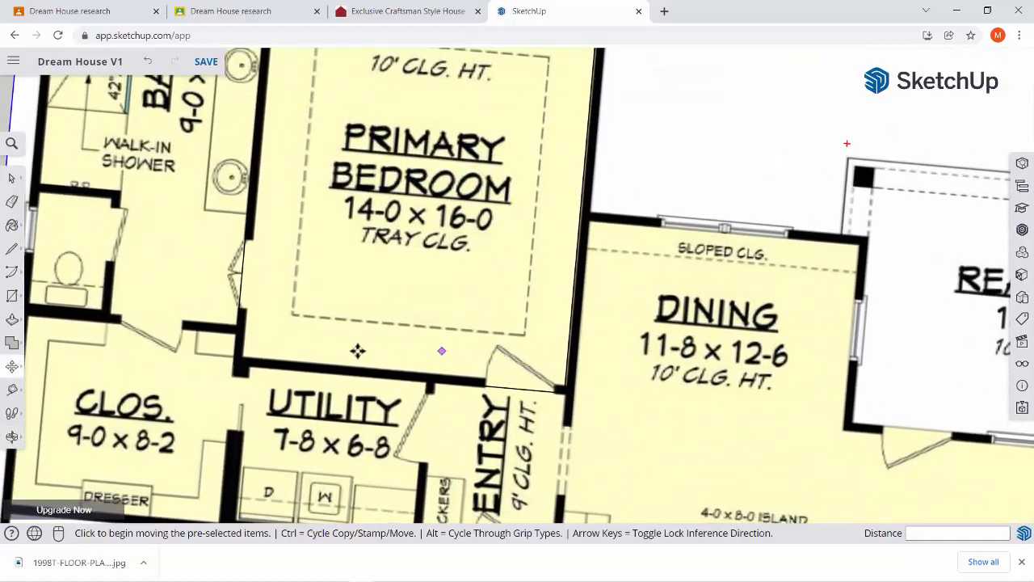
scroll(238, 310, "up", 2)
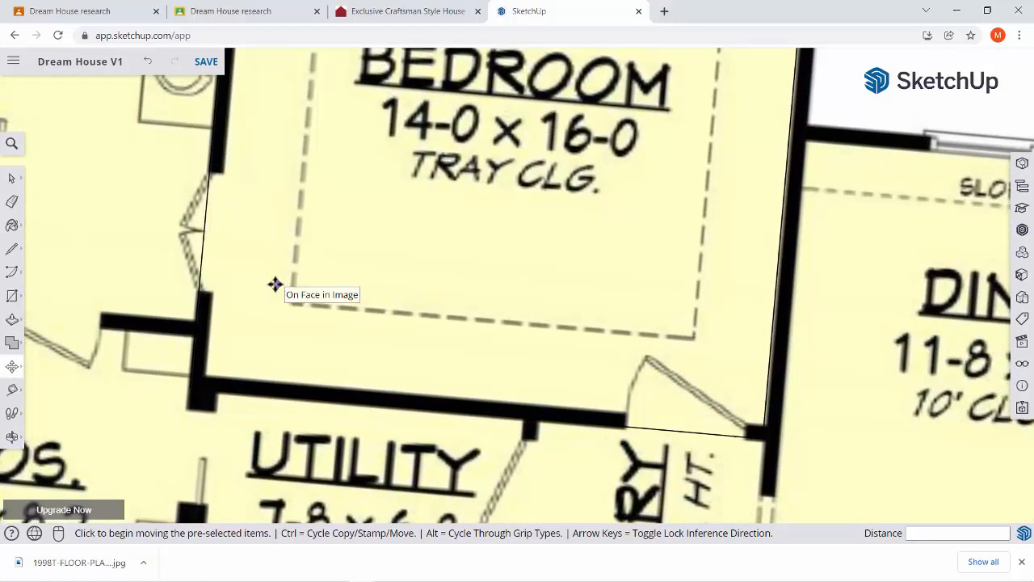
key("space")
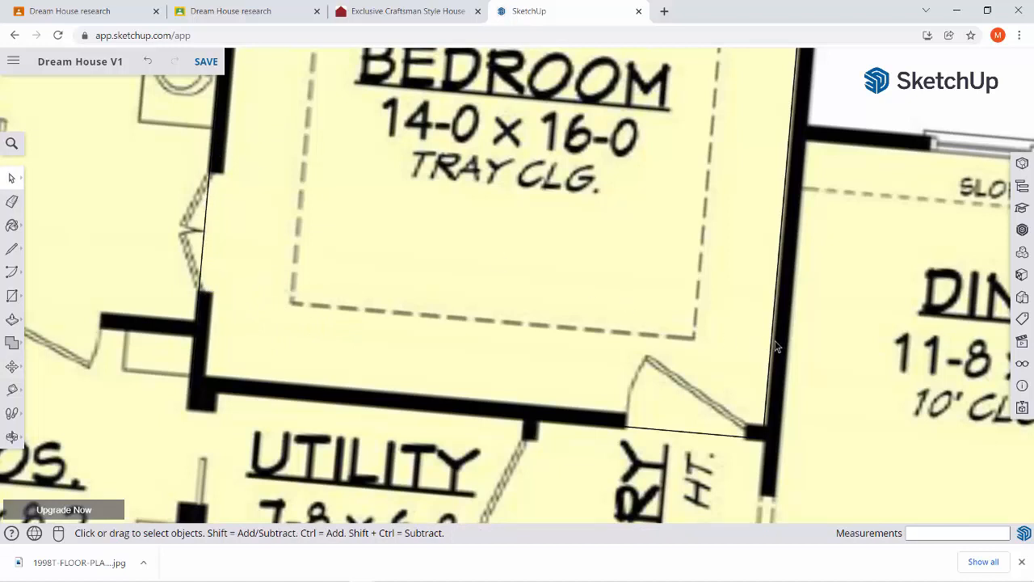
scroll(774, 340, "down", 5)
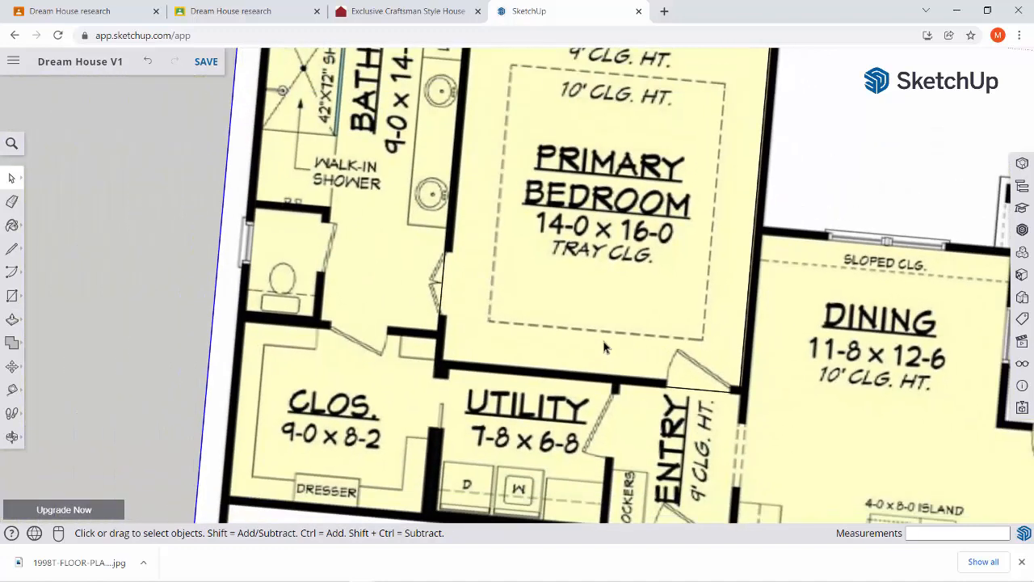
scroll(569, 320, "down", 2)
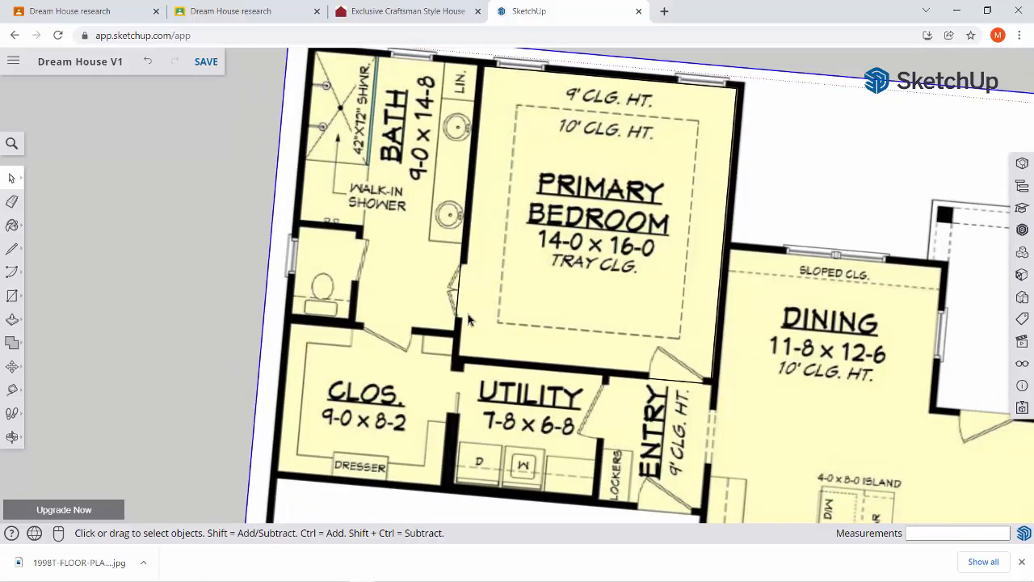
scroll(310, 360, "down", 4)
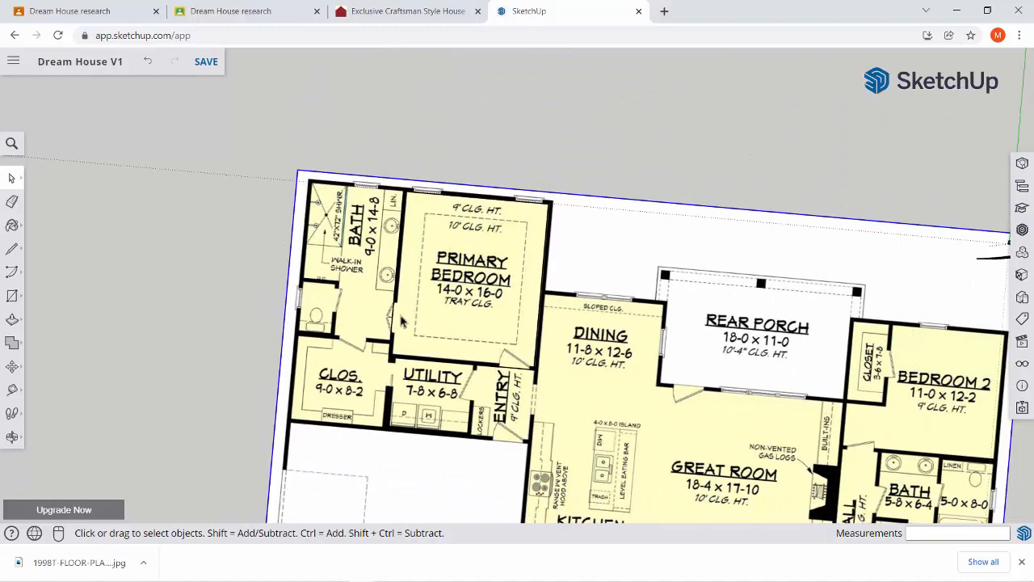
scroll(434, 281, "up", 2)
scroll(435, 280, "up", 2)
scroll(475, 368, "up", 1)
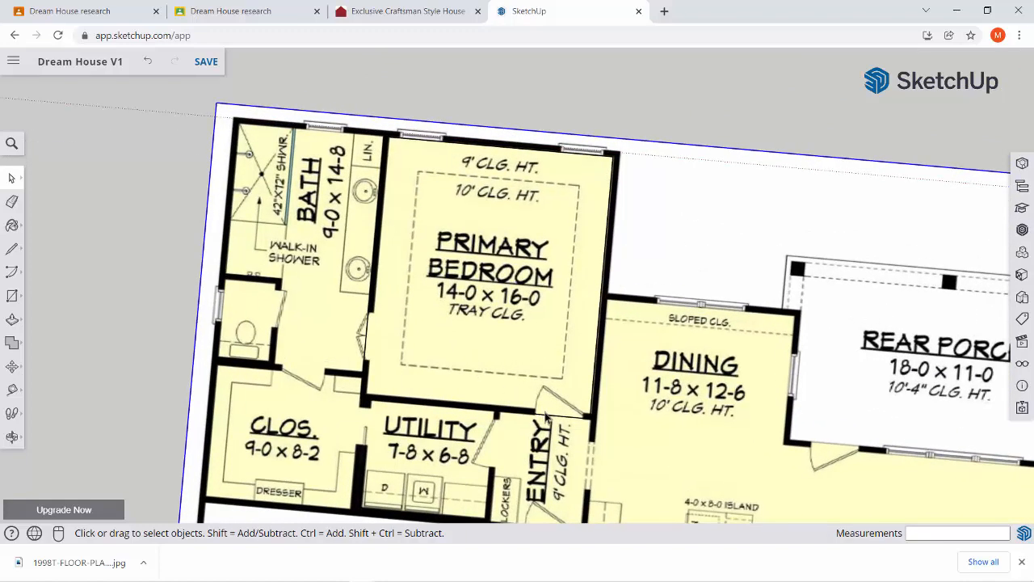
left_click(547, 418)
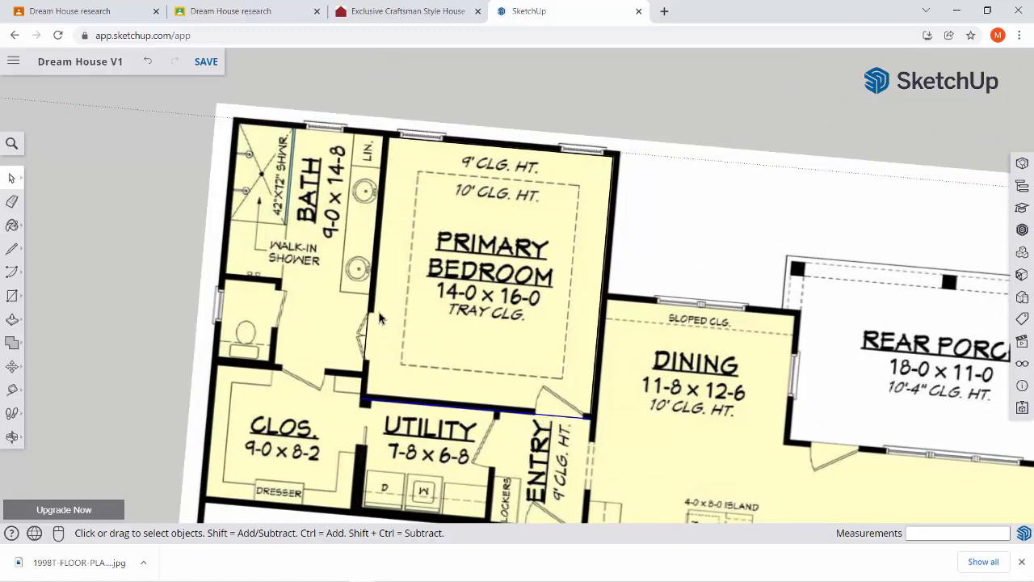
left_click(367, 329)
Scale the floor plan image uniformly by about 1.01 from its upper-left corner near the bath.
scroll(376, 307, "down", 4)
left_click(391, 434)
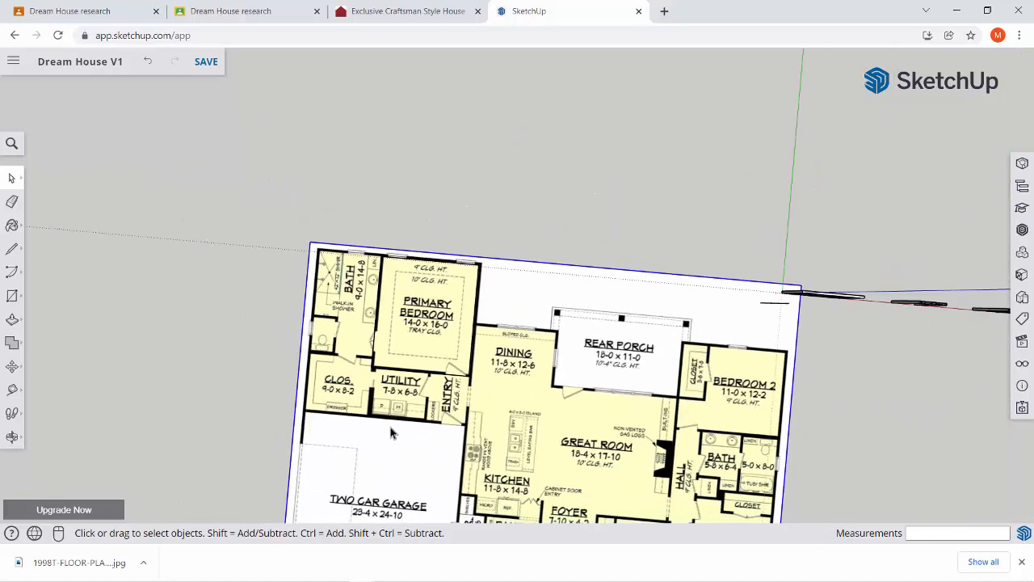
middle_click_drag(390, 434, 364, 271)
key("s")
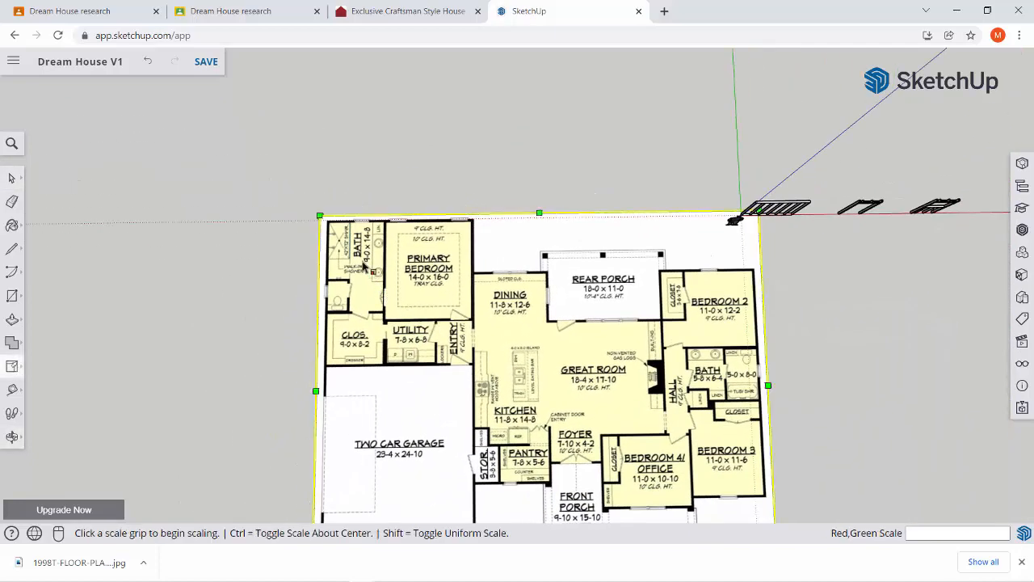
scroll(359, 262, "up", 3)
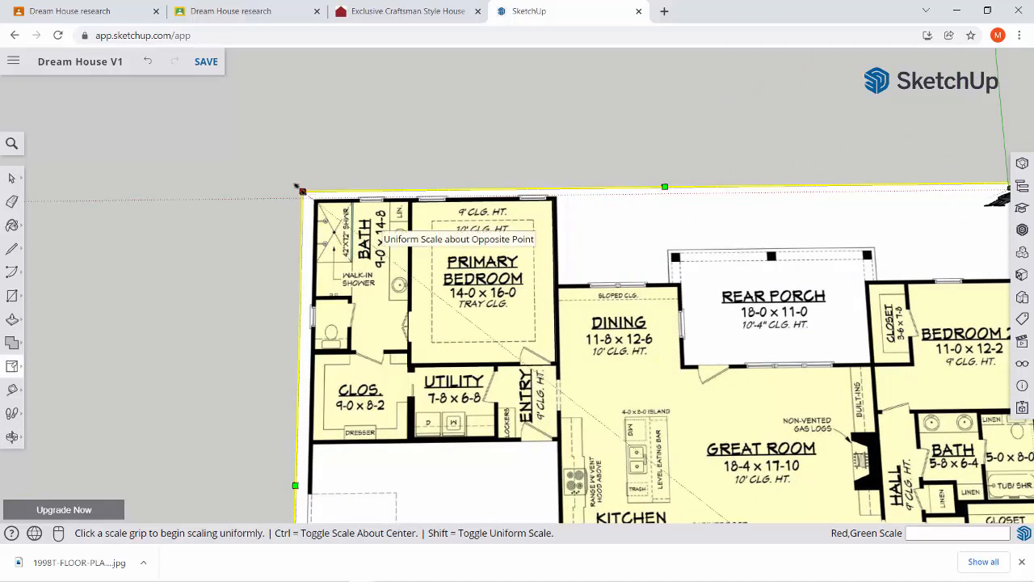
left_click(301, 190)
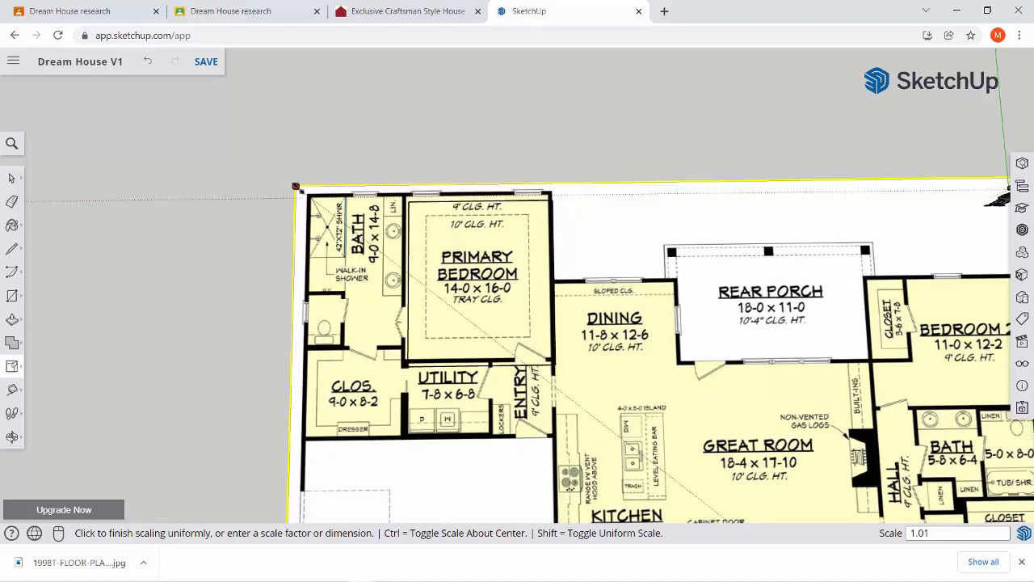
left_click(297, 188)
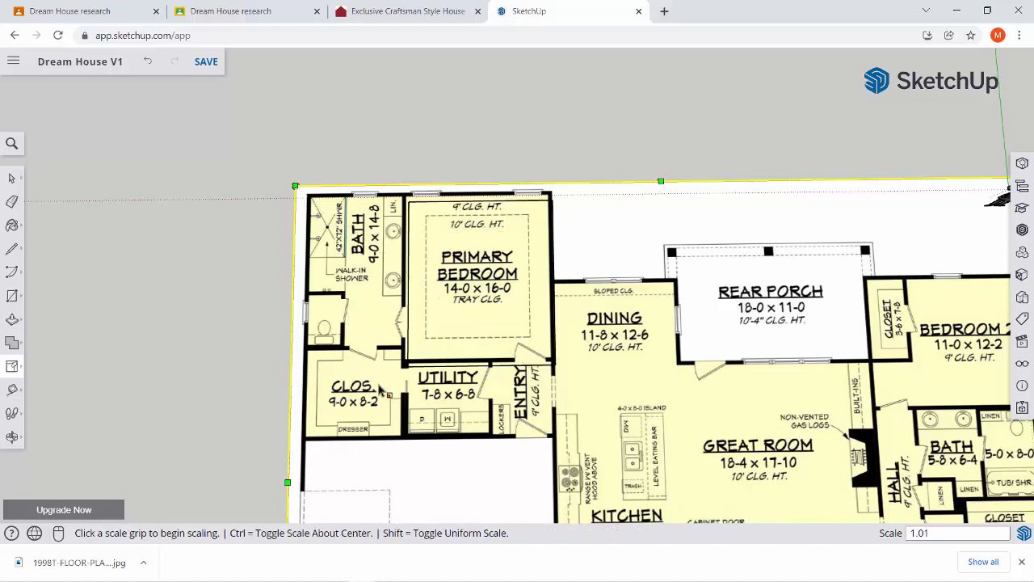
key("space")
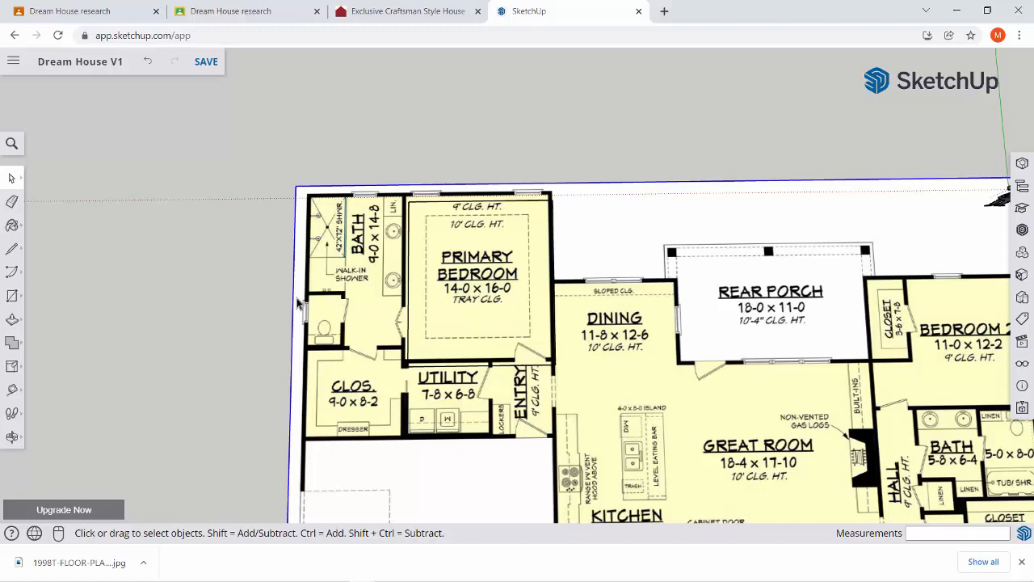
Move the floor plan image by the primary bedroom's upper-left inner wall corner onto the matching corner of the rectangle outline.
key("m")
scroll(408, 190, "up", 5)
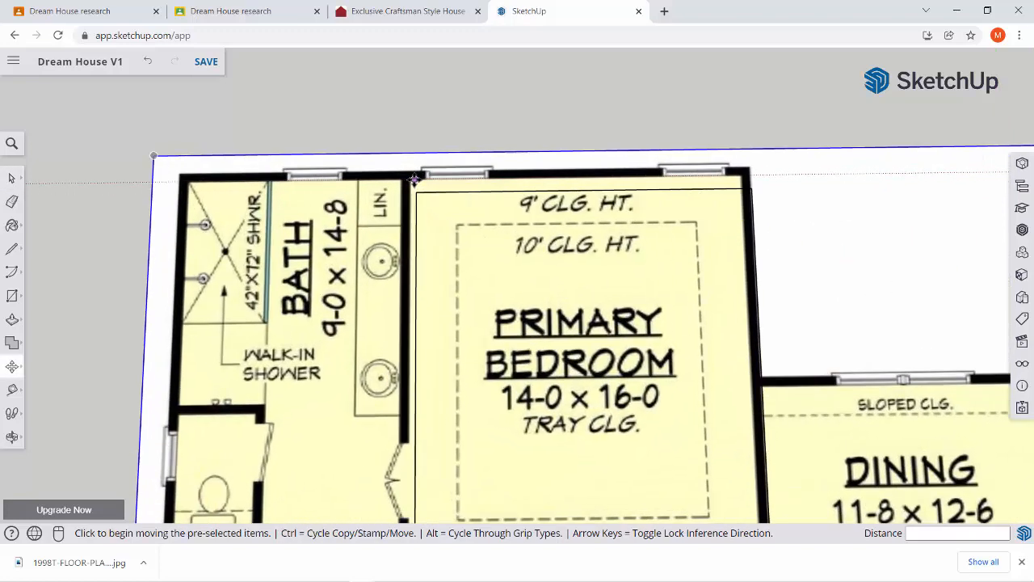
scroll(412, 178, "up", 5)
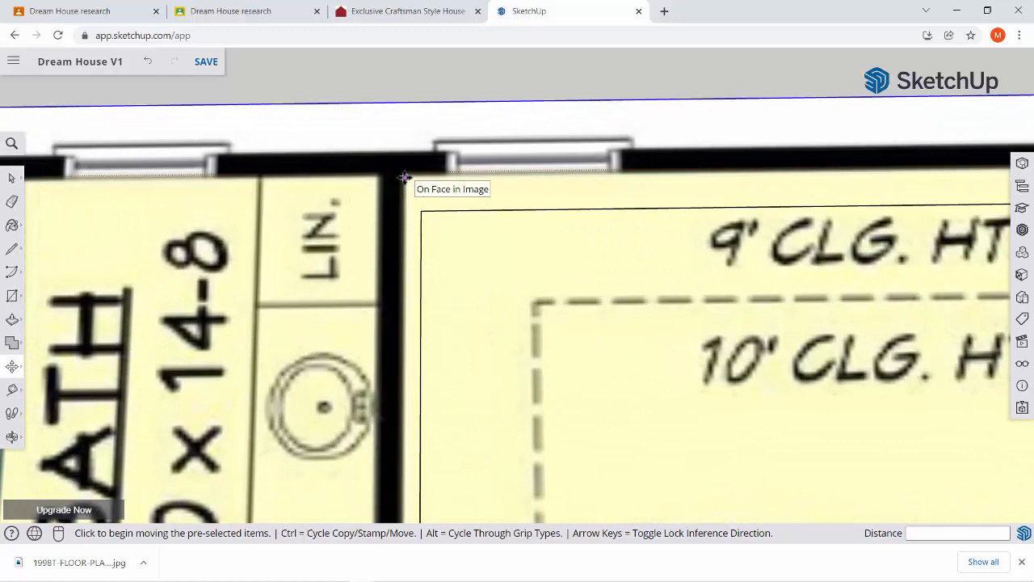
left_click(404, 175)
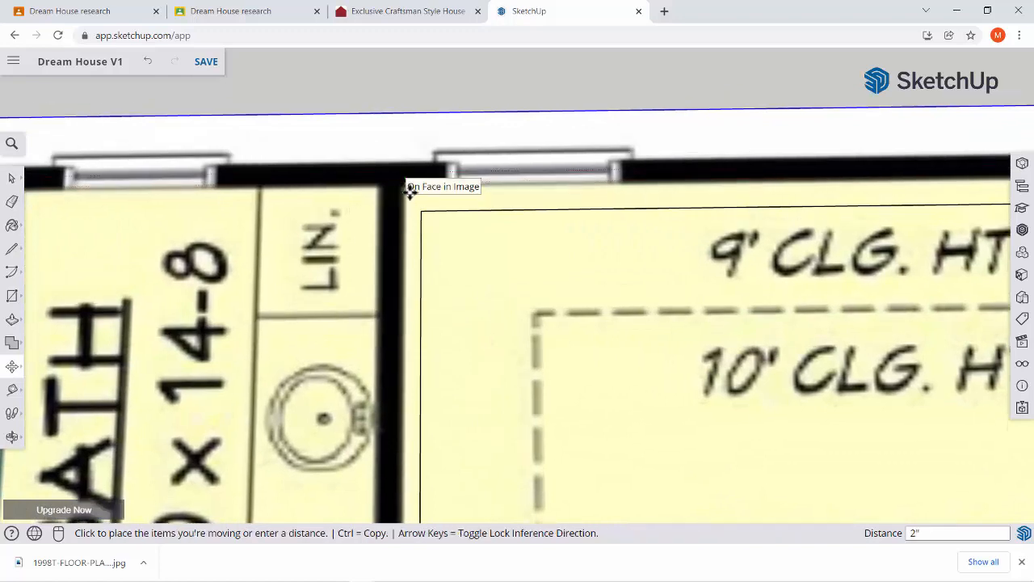
left_click(418, 212)
scroll(420, 216, "down", 5)
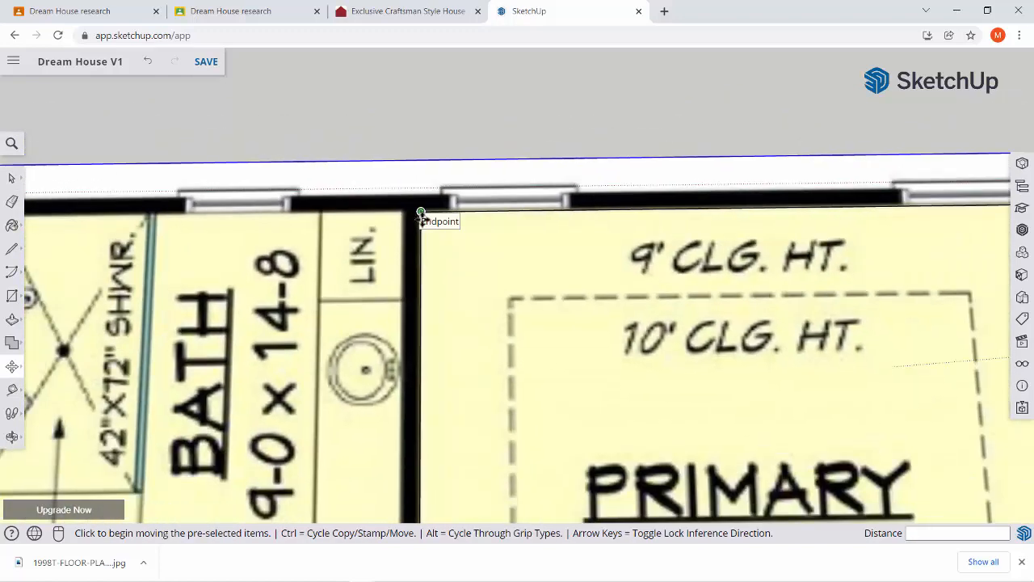
Examine how the 14' by 16' outline lines up with the primary bedroom's right and lower inner walls.
middle_click_drag(514, 259, 350, 160)
scroll(372, 218, "down", 5)
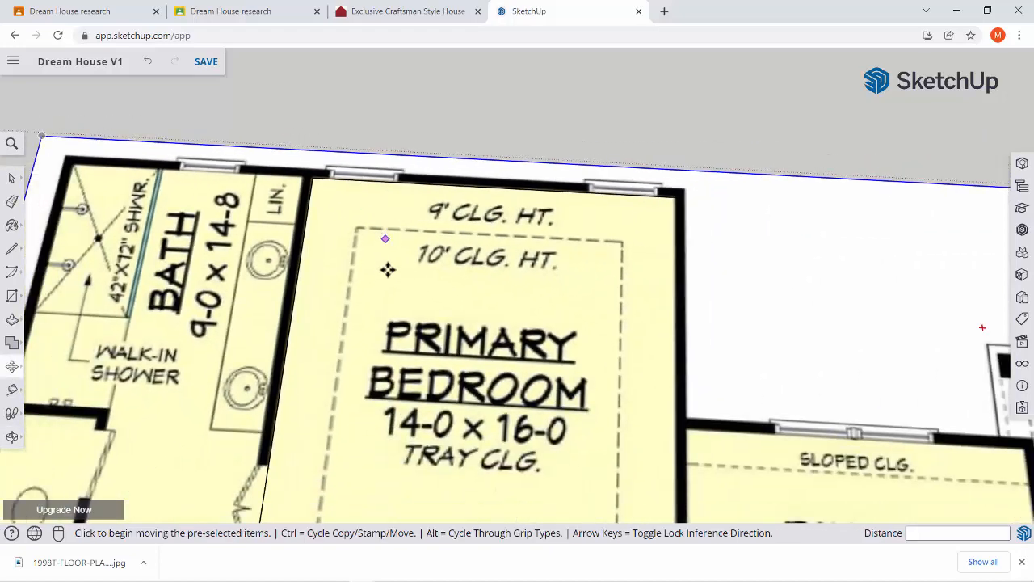
middle_click_drag(384, 344, 424, 341)
scroll(420, 340, "down", 3)
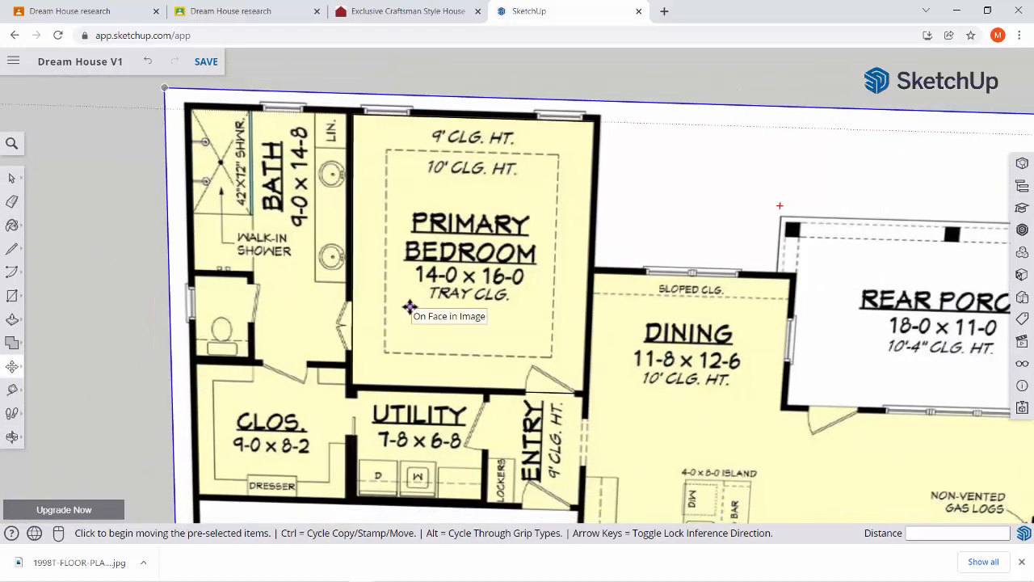
scroll(602, 231, "up", 4)
key("space")
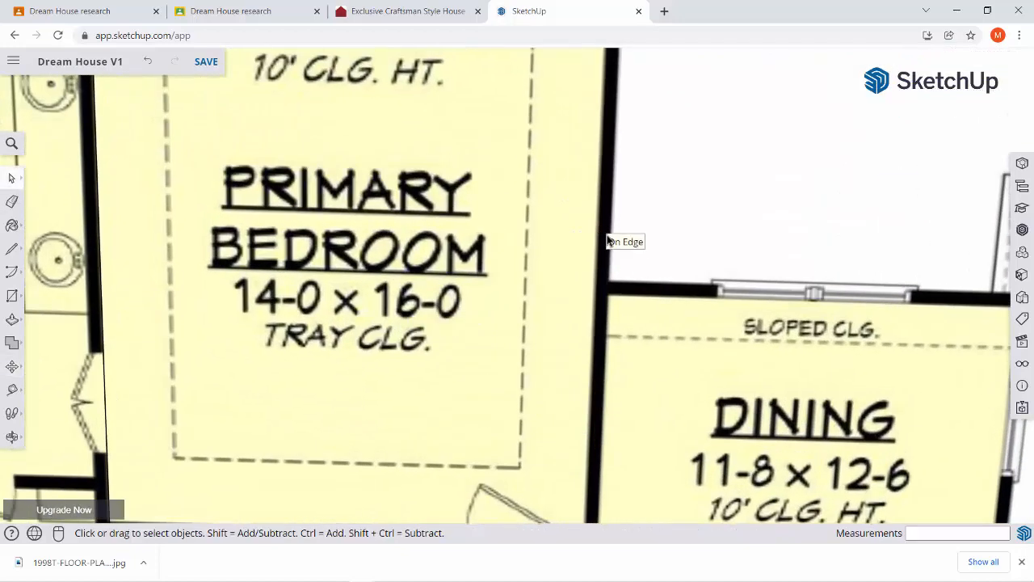
left_click(604, 239)
scroll(601, 241, "down", 3)
middle_click_drag(598, 238, 441, 242)
Scale the floor plan image uniformly by about 1.005 from its upper-right corner near the origin.
left_click(617, 269)
scroll(606, 294, "down", 4)
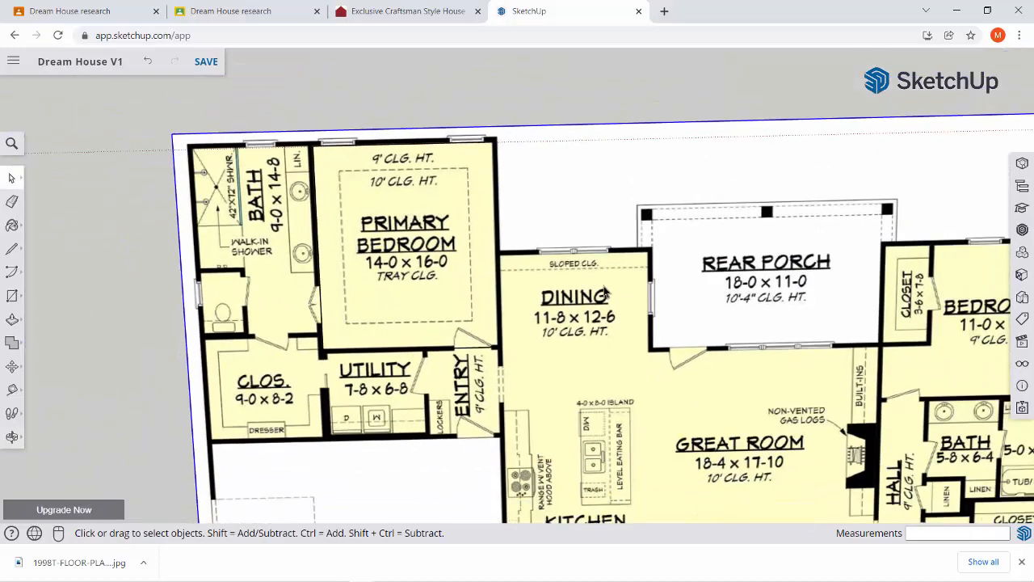
key("s")
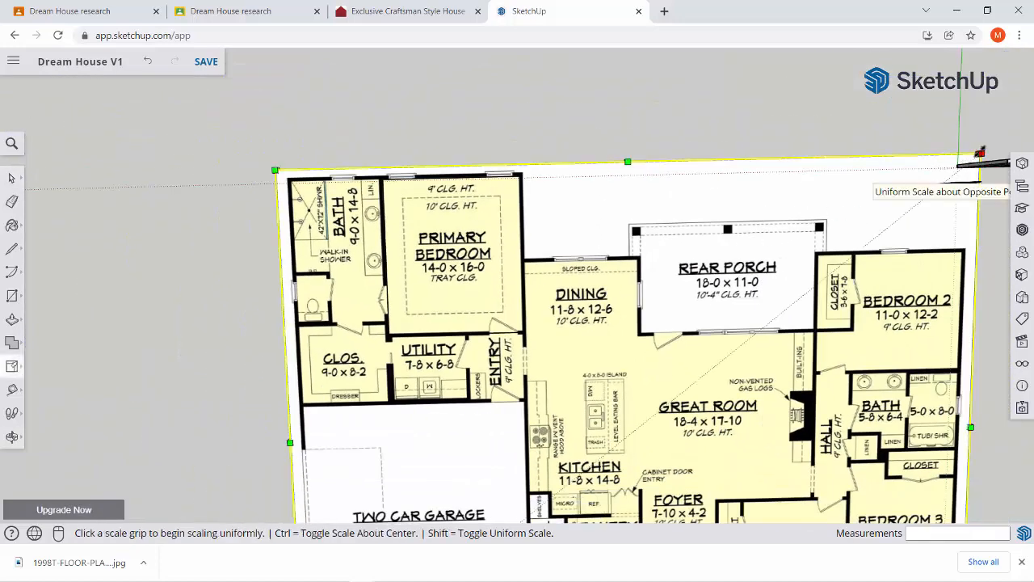
left_click(979, 155)
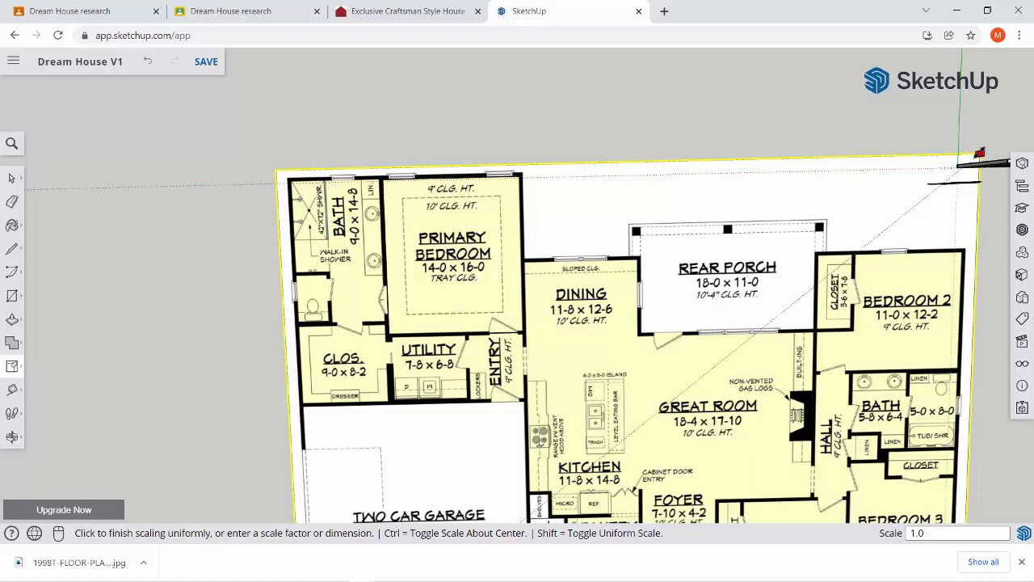
left_click(980, 154)
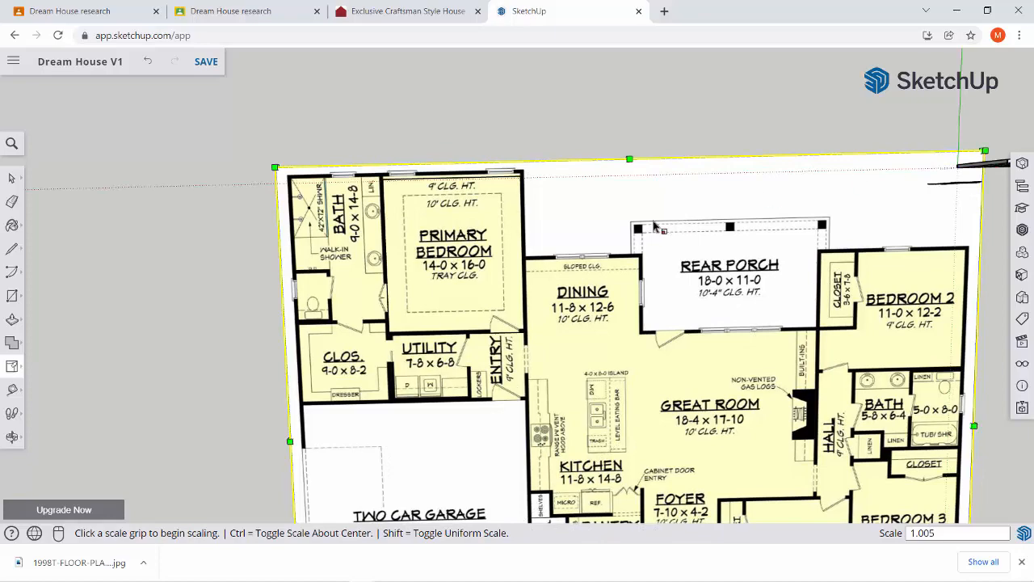
Move the rescaled floor plan image about 3 3/4" to realign the primary bedroom's upper-left inner wall corner with the outline's corner.
key("m")
scroll(388, 256, "up", 5)
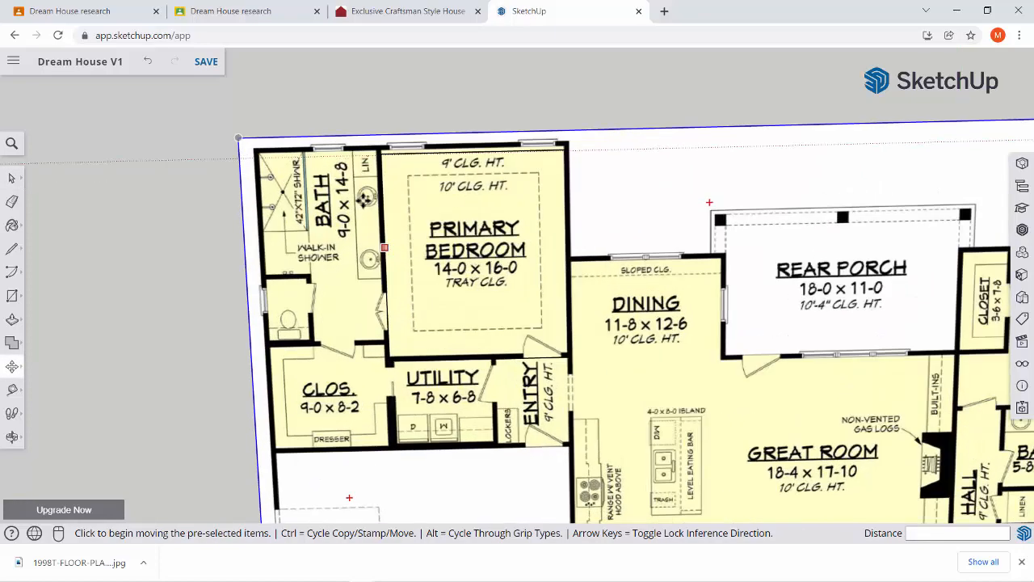
scroll(355, 133, "up", 5)
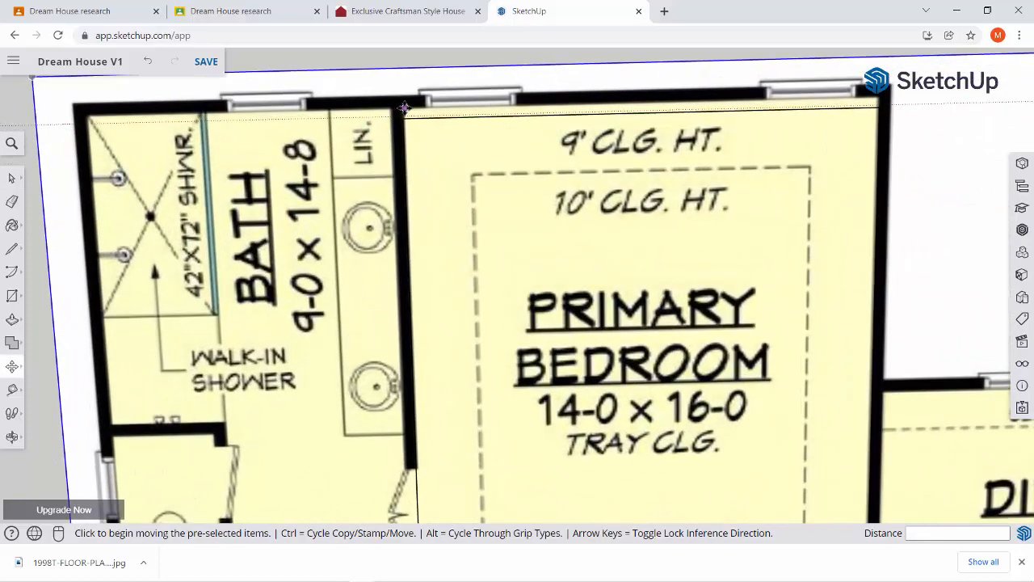
left_click(404, 112)
scroll(389, 120, "down", 2)
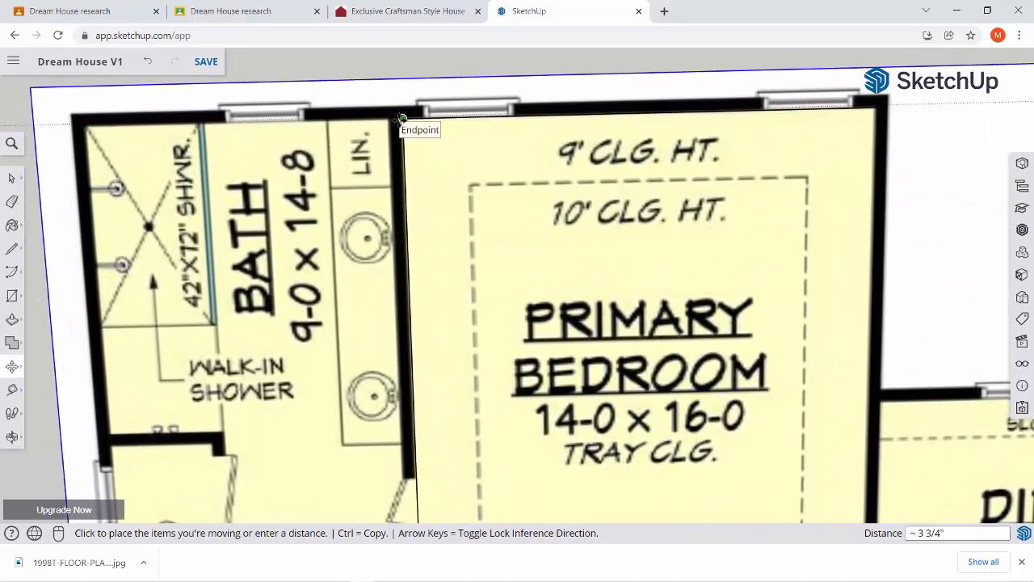
left_click(405, 127)
middle_click_drag(466, 254, 553, 208, "shift")
scroll(402, 223, "down", 4)
key("space")
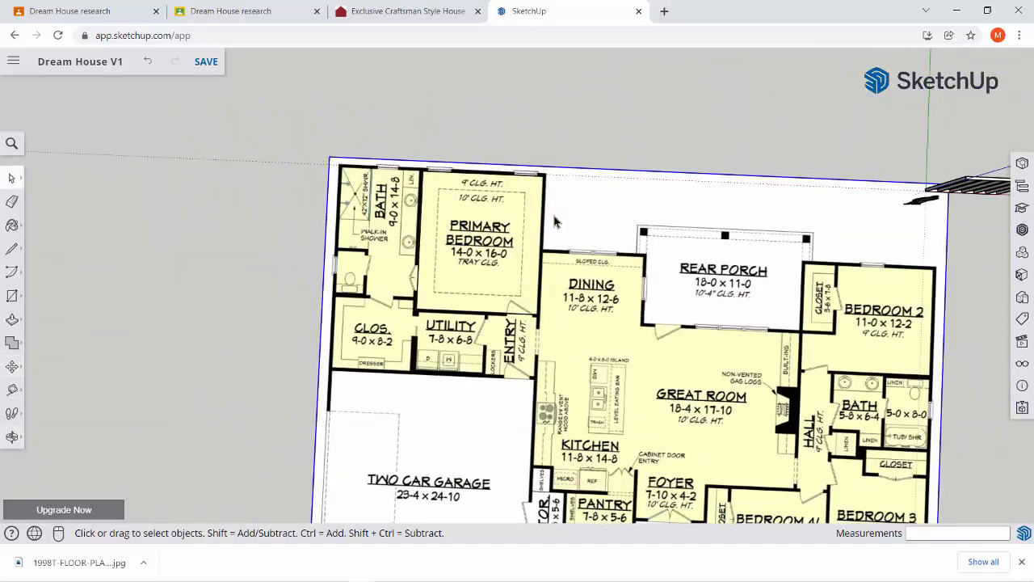
Select the 14' by 16' rectangle outline around the primary bedroom.
scroll(464, 336, "down", 3)
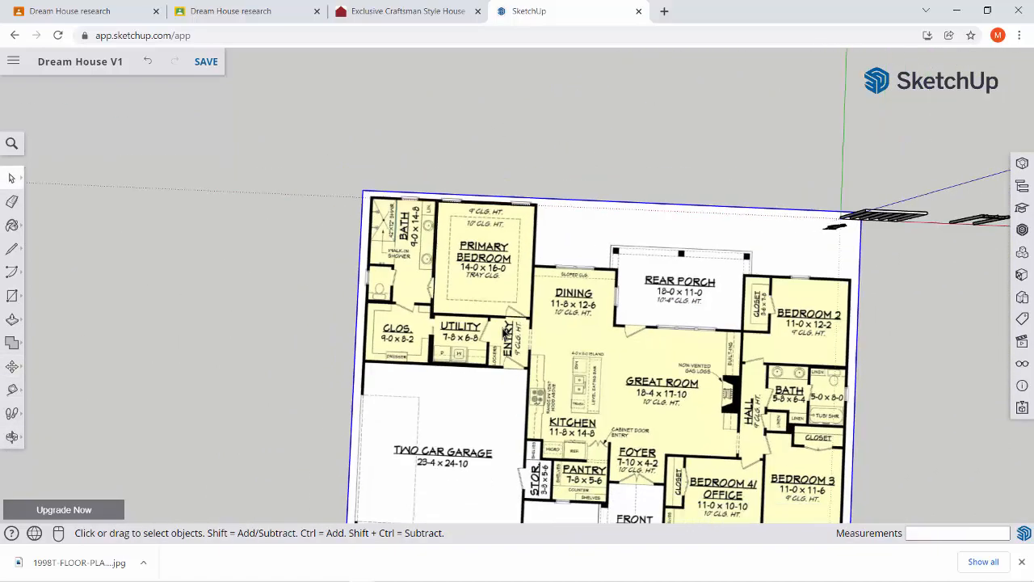
left_click_drag(416, 155, 569, 367)
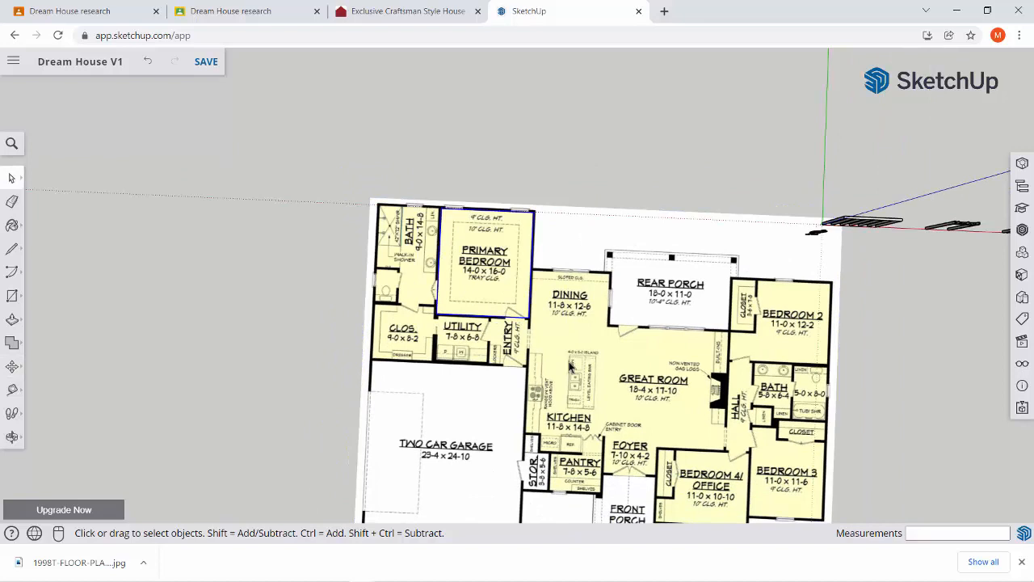
left_click(424, 120)
left_click_drag(389, 115, 591, 373)
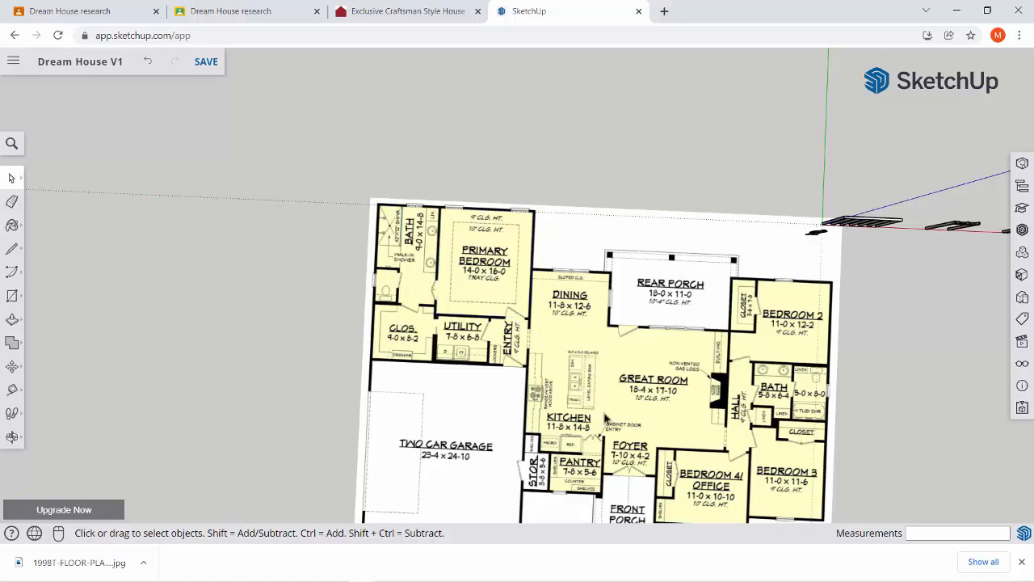
Undo the floor plan's scaling and moves, the primary bedroom rectangle and the image import.
middle_click_drag(602, 416, 604, 391)
key("ctrl+z")
key("ctrl+z")
key("ctrl+z")
key("ctrl+z")
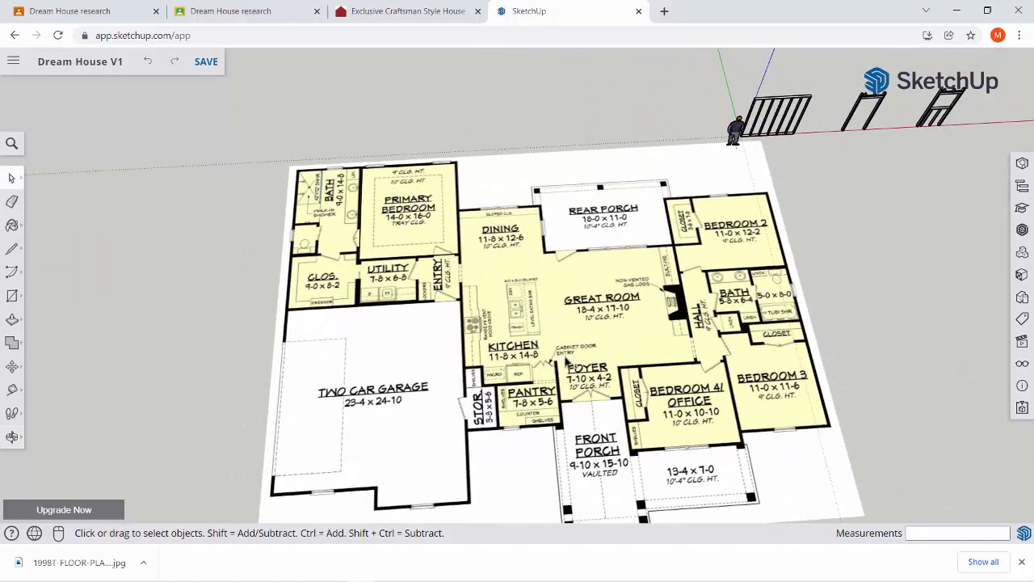
key("ctrl+z")
key("ctrl+z")
key("ctrl+z")
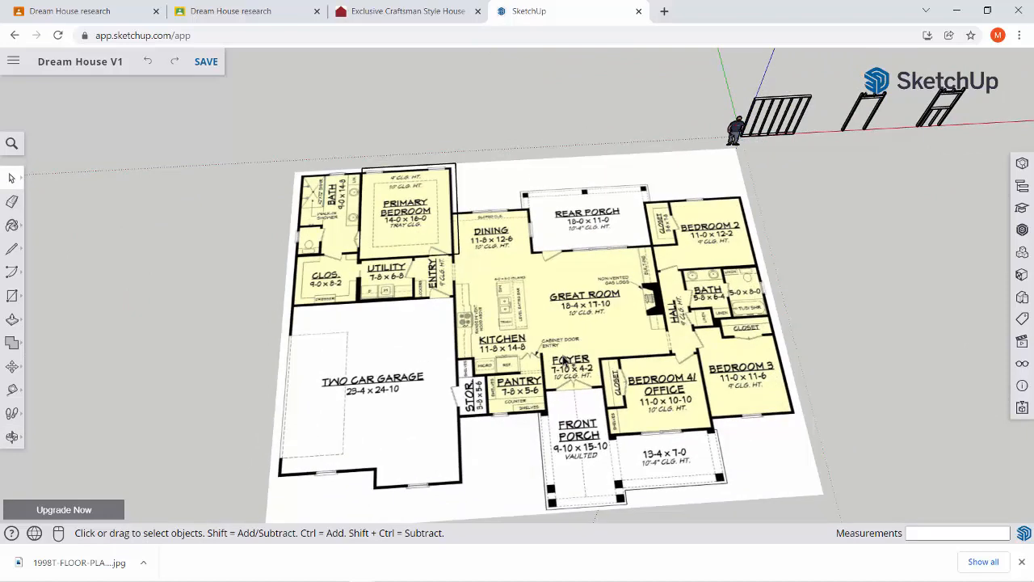
key("ctrl+z")
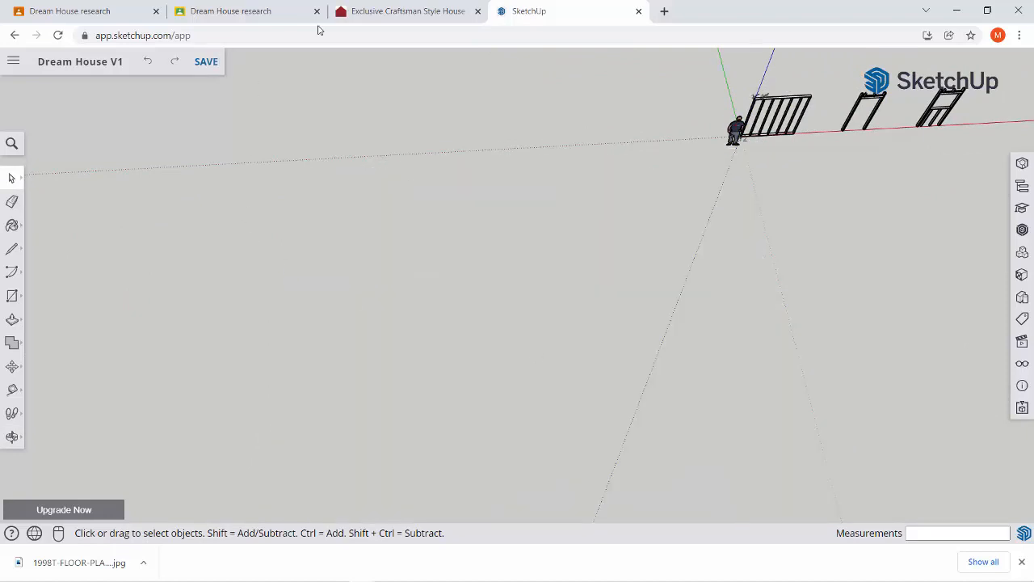
Review the Green Hills floor plan's web page and the model's option for importing a file from the device.
left_click(380, 12)
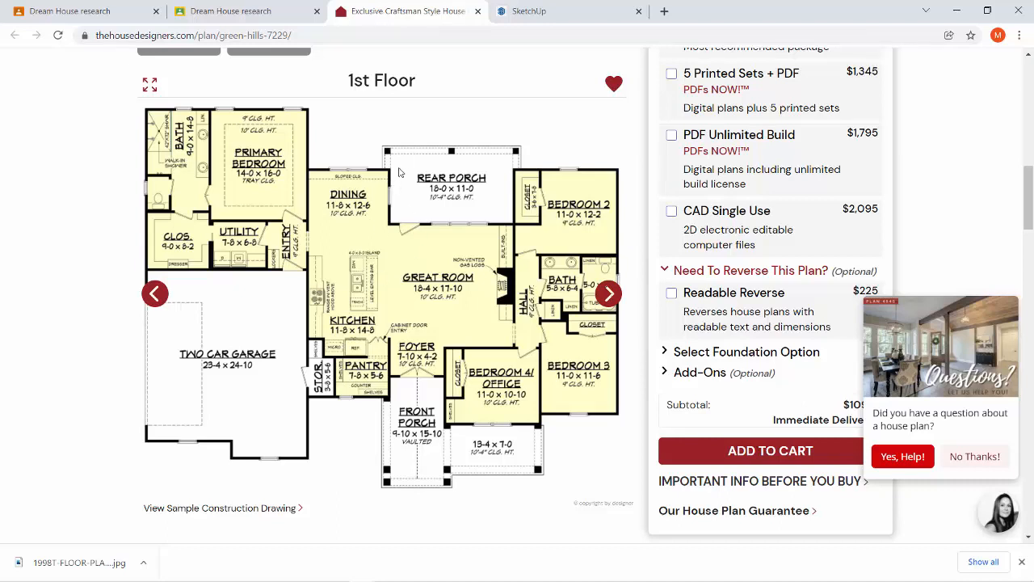
left_click(508, 21)
scroll(337, 165, "down", 3)
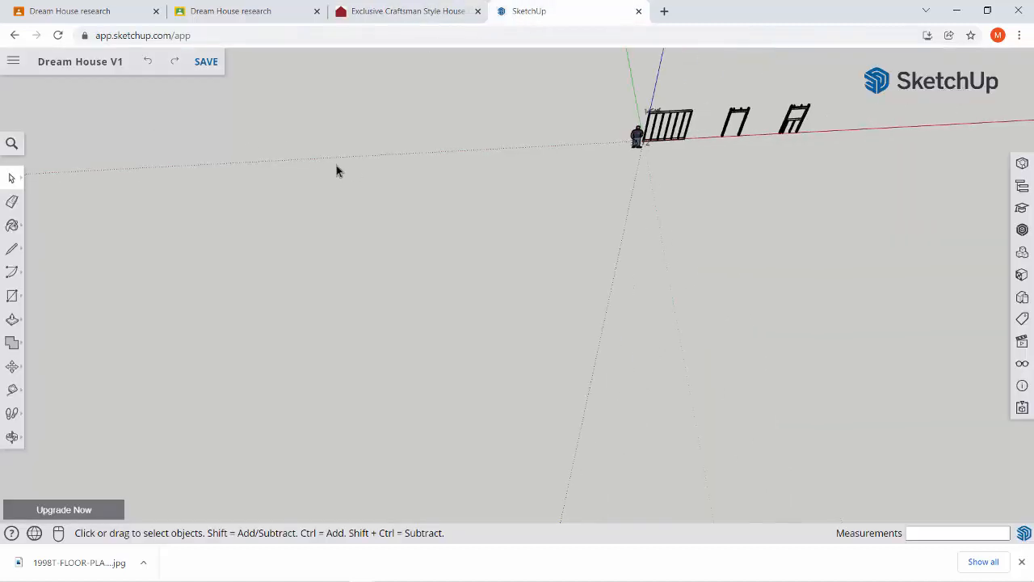
middle_click_drag(345, 271, 344, 302)
left_click(13, 60)
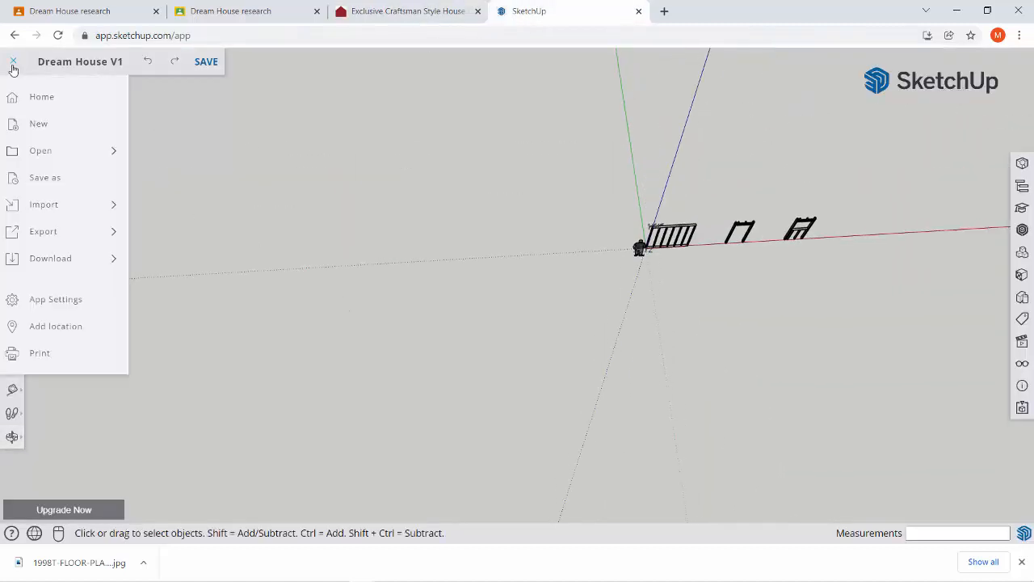
mouse_move(81, 214)
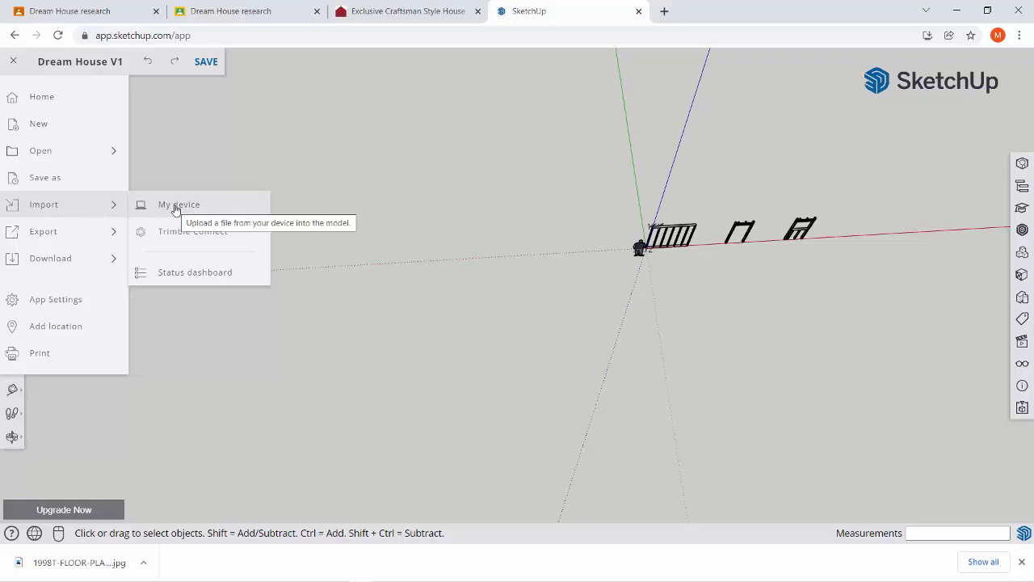
left_click(365, 152)
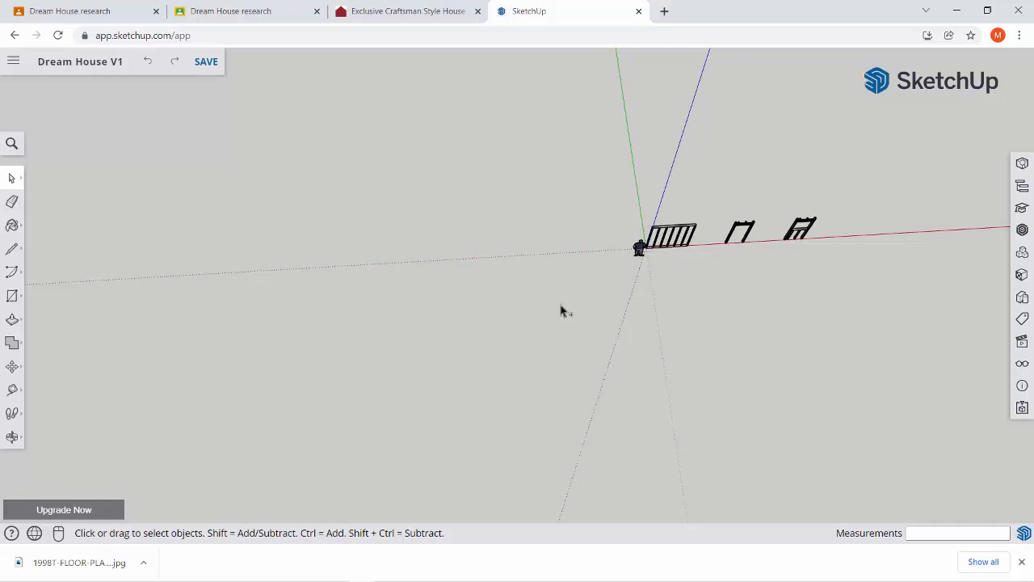
Restore the floor plan image import and the rectangle drawn over the primary bedroom.
left_click(10, 63)
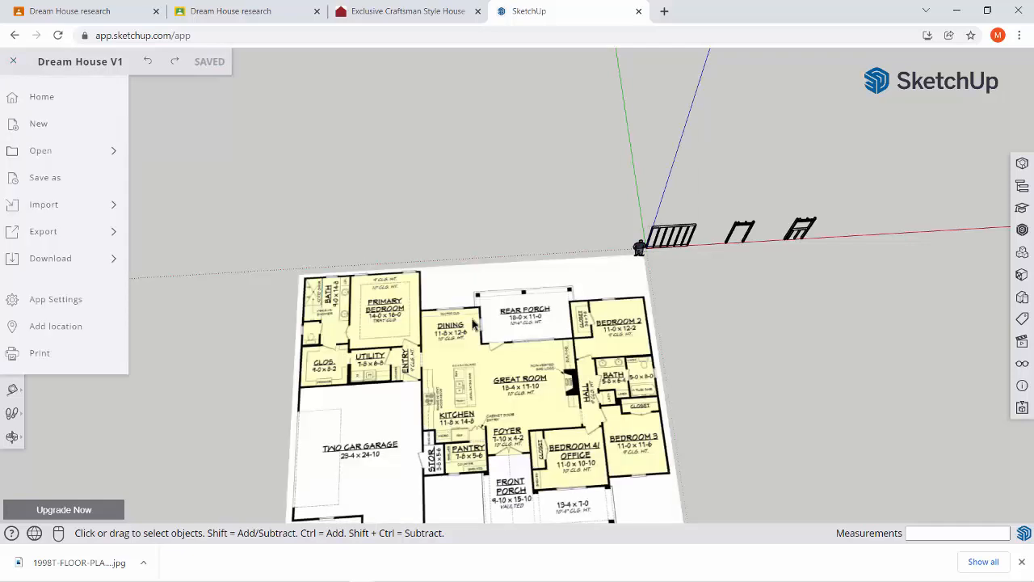
left_click(390, 246)
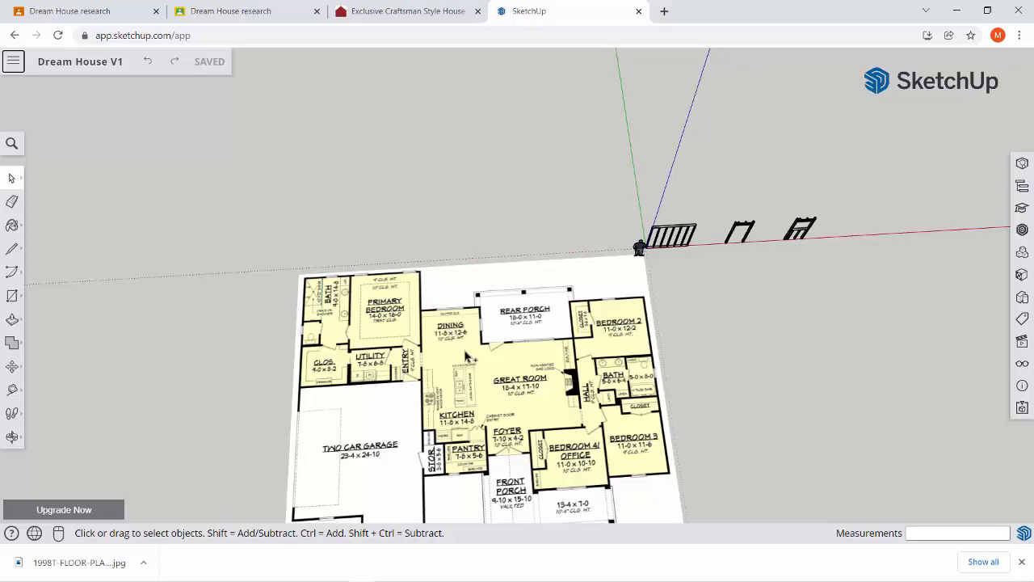
key("ctrl+z")
middle_click_drag(402, 340, 351, 327)
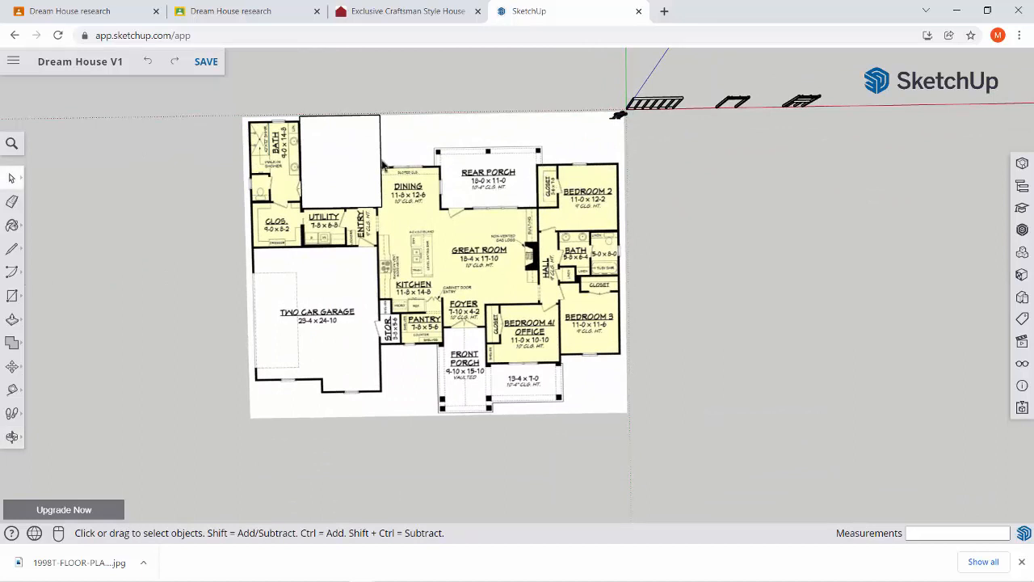
Step back to before the primary bedroom rectangle, and redo it together with its face removal and the floor plan image's scaling.
key("ctrl+z")
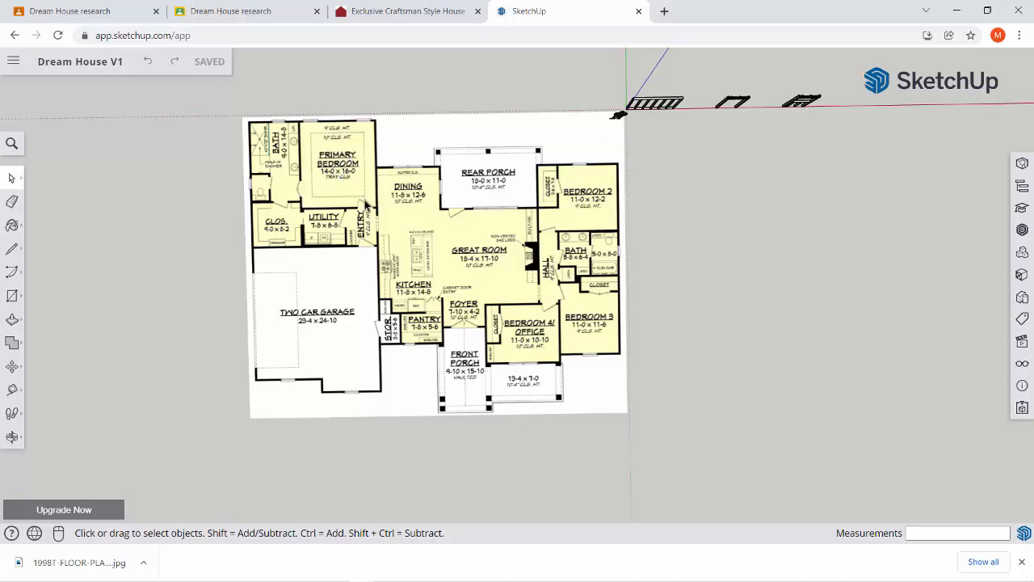
scroll(333, 187, "up", 6)
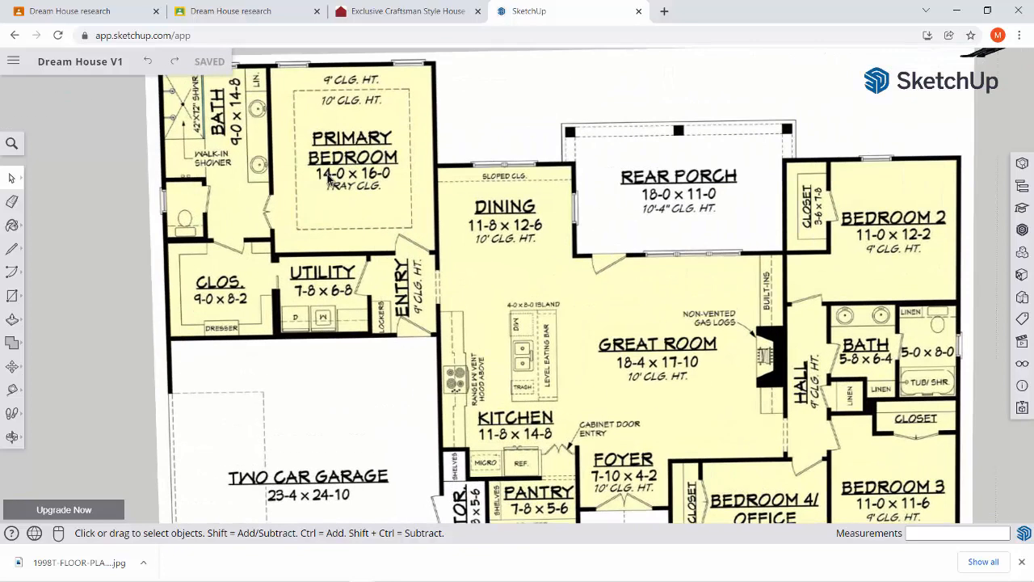
scroll(329, 179, "up", 3)
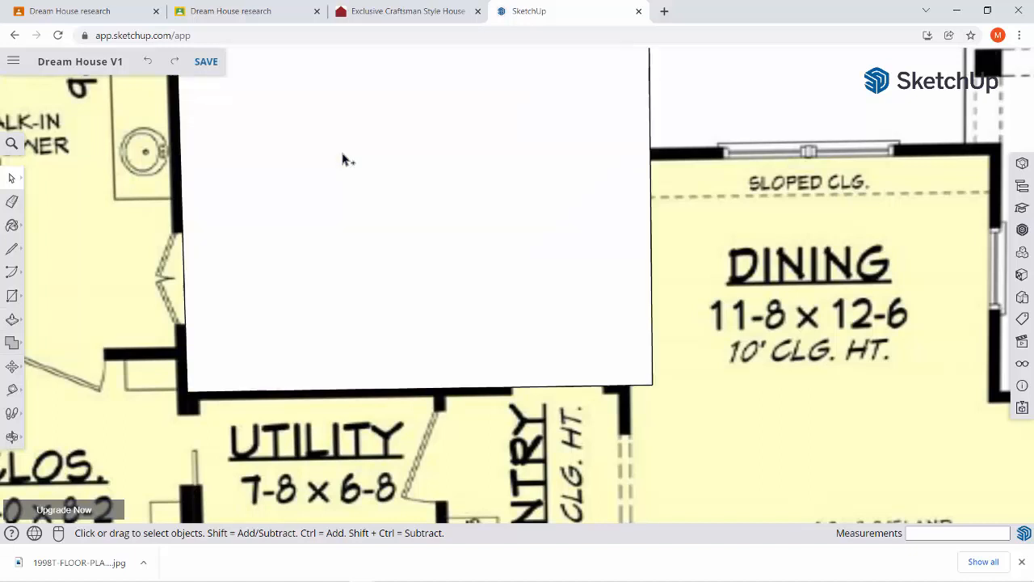
scroll(343, 166, "down", 3)
middle_click_drag(342, 168, 337, 309, "shift")
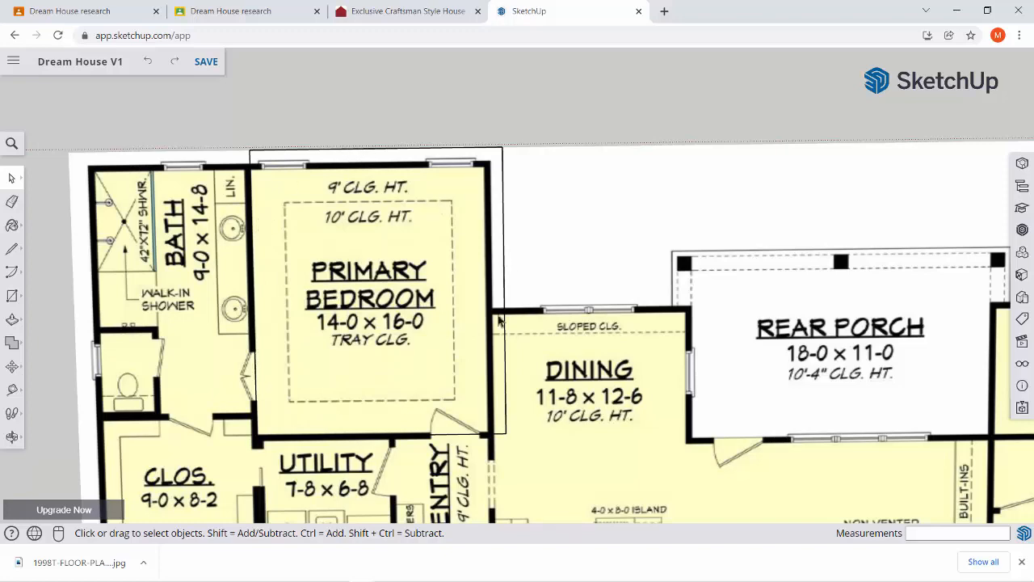
scroll(323, 428, "down", 3)
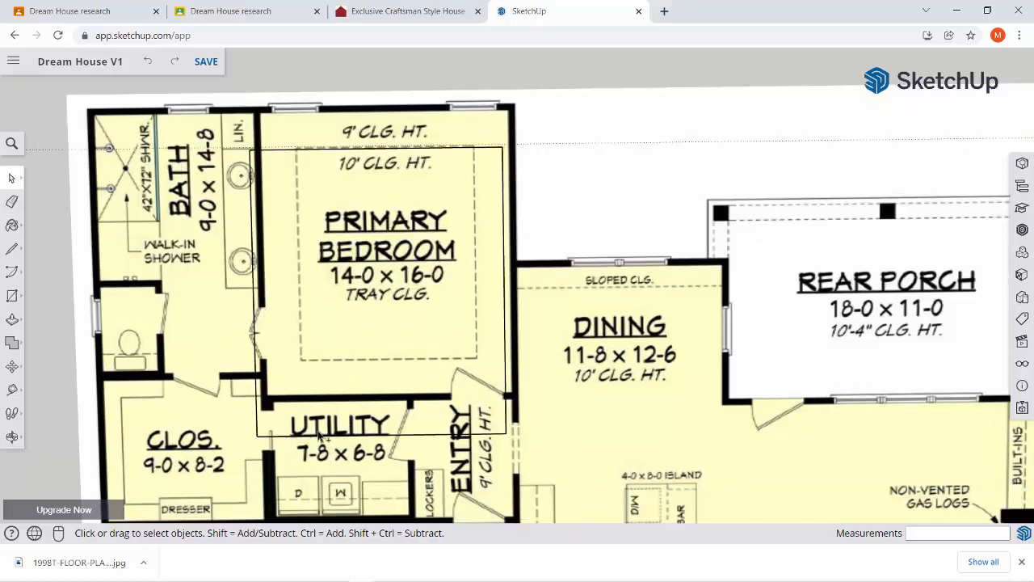
scroll(356, 386, "down", 2)
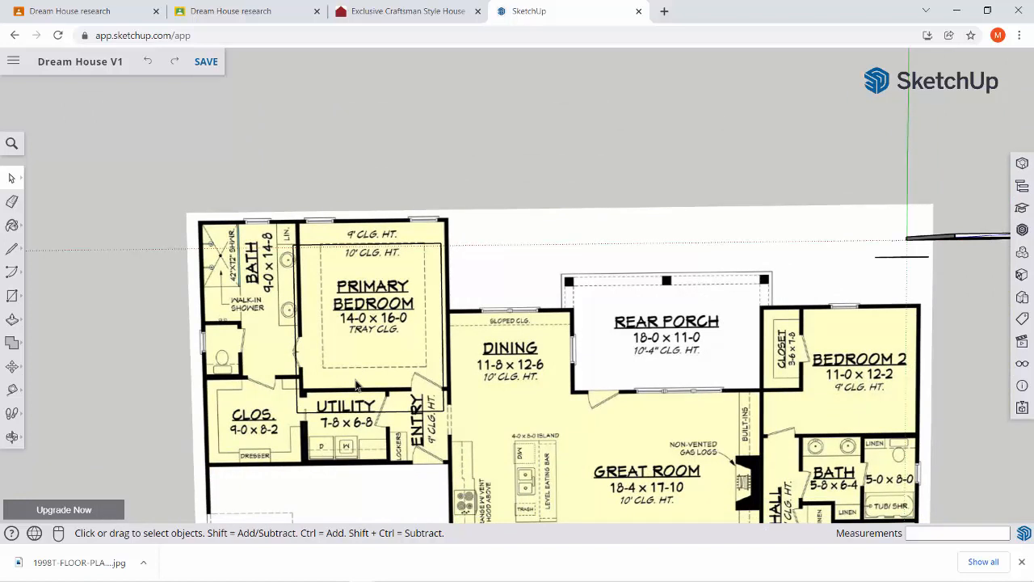
Redo the floor plan image's remaining moves and scaling against the primary bedroom rectangle, including the removal of that rectangle's outline.
key("ctrl+z")
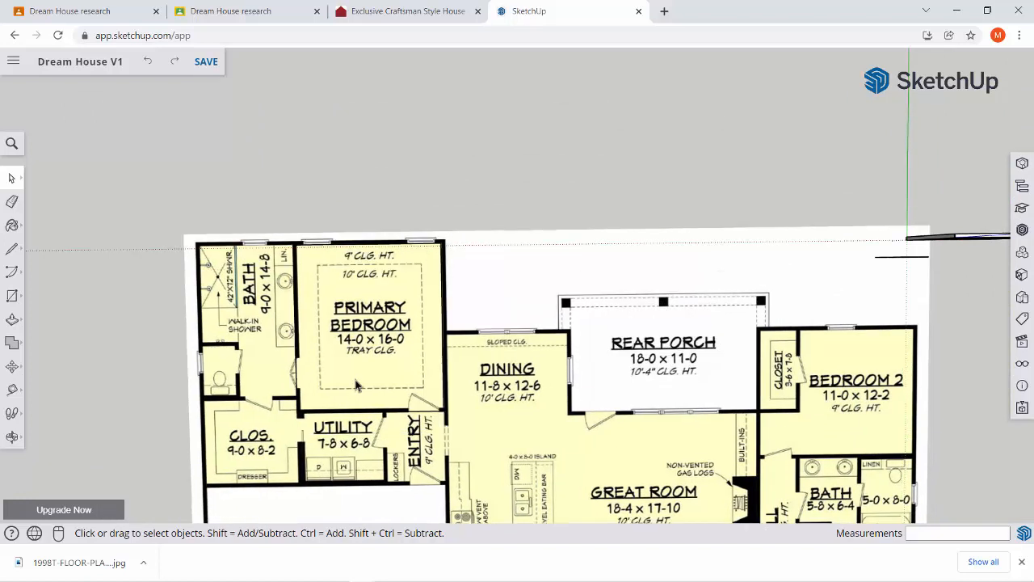
key("ctrl+z")
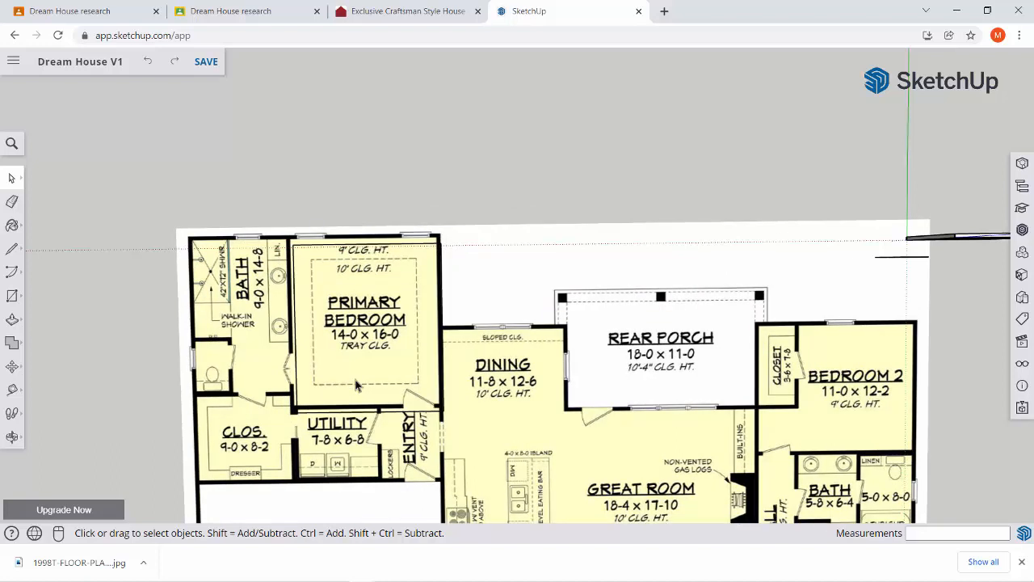
key("ctrl+z")
key("ctrl+z")
key("ctrl+z")
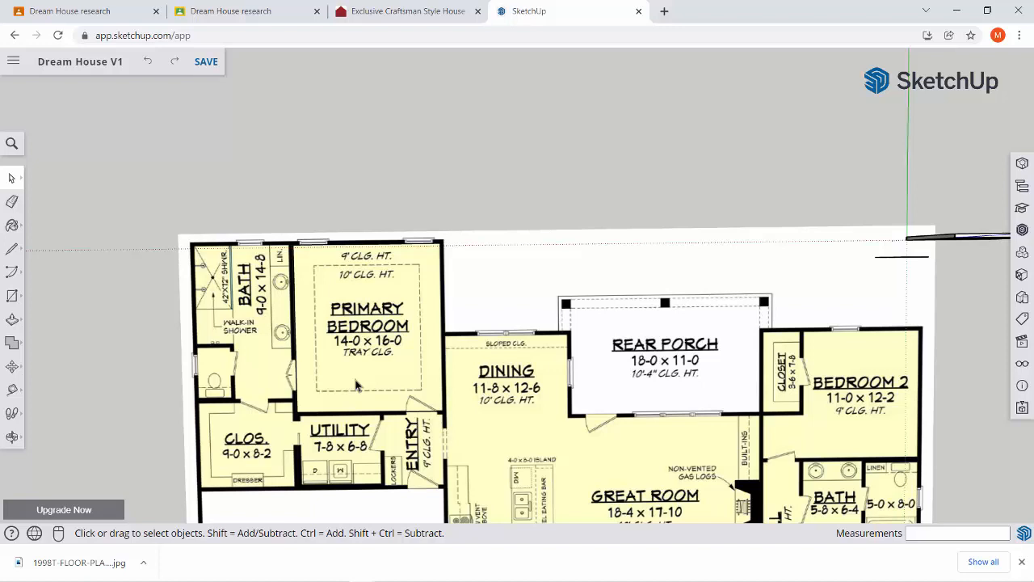
key("ctrl+y")
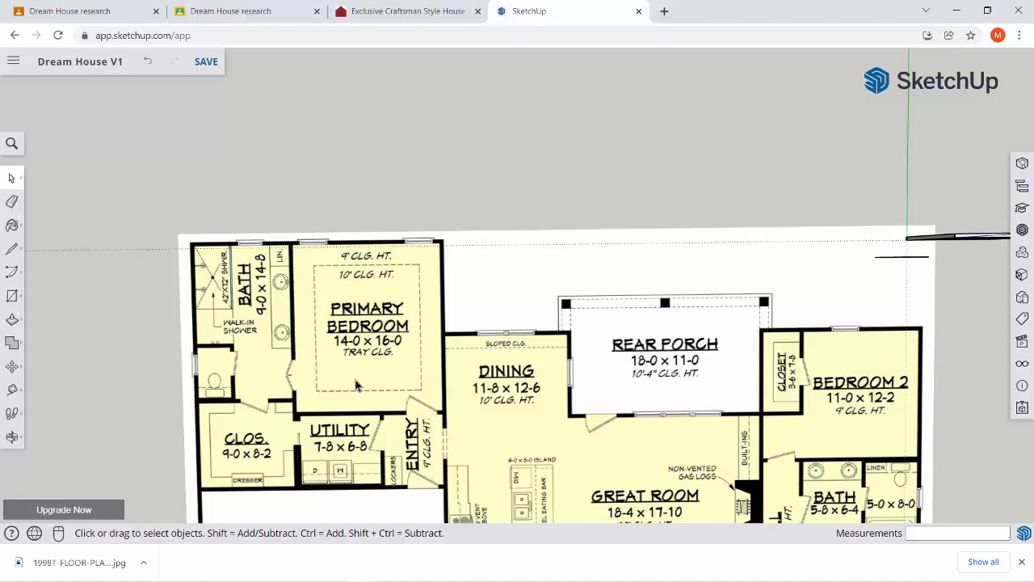
Bring back the primary bedroom rectangle's outline, select its edges, and remove the outline again.
key("ctrl+z")
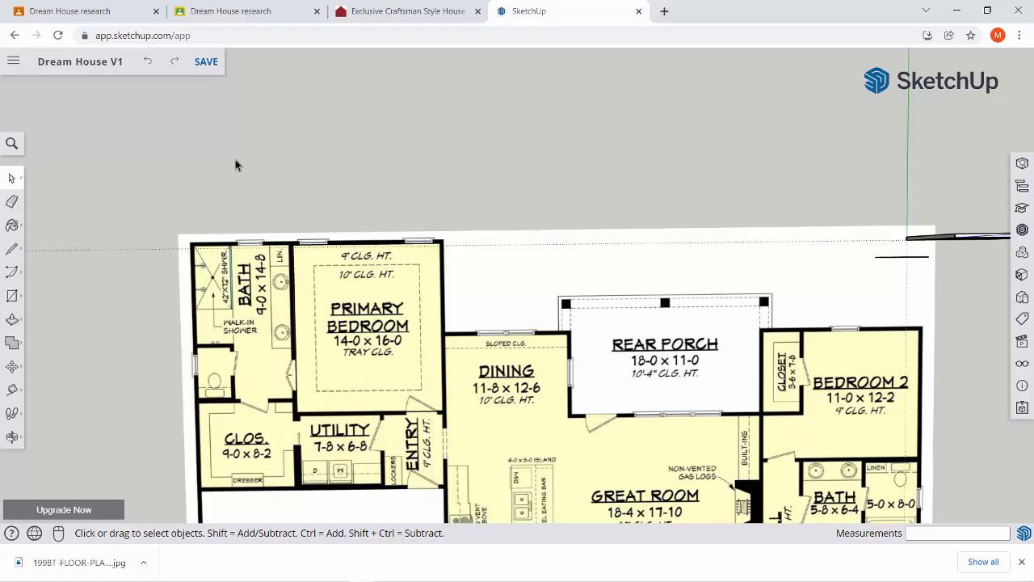
left_click_drag(235, 164, 479, 457)
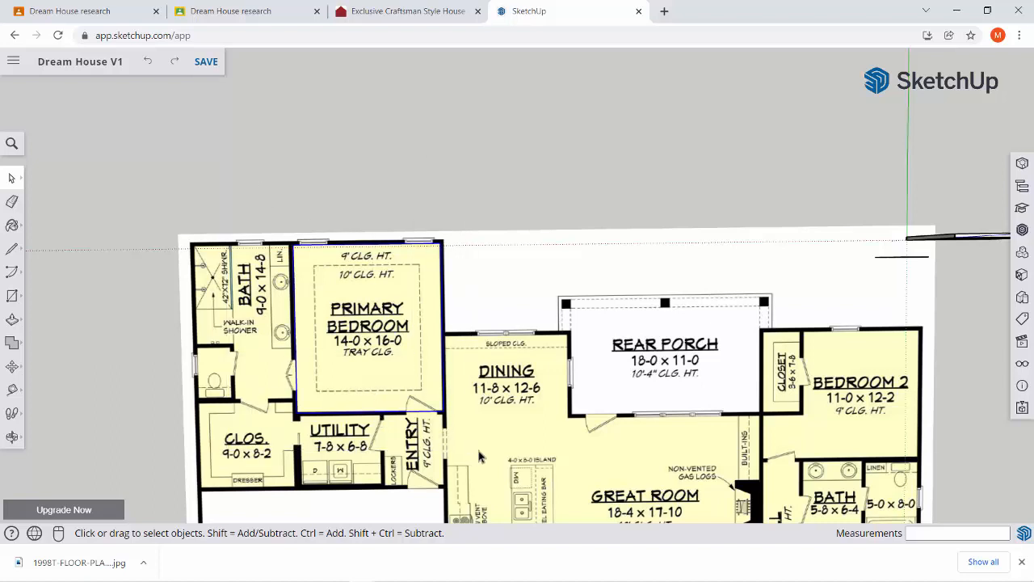
left_click_drag(239, 142, 522, 452)
left_click(508, 412)
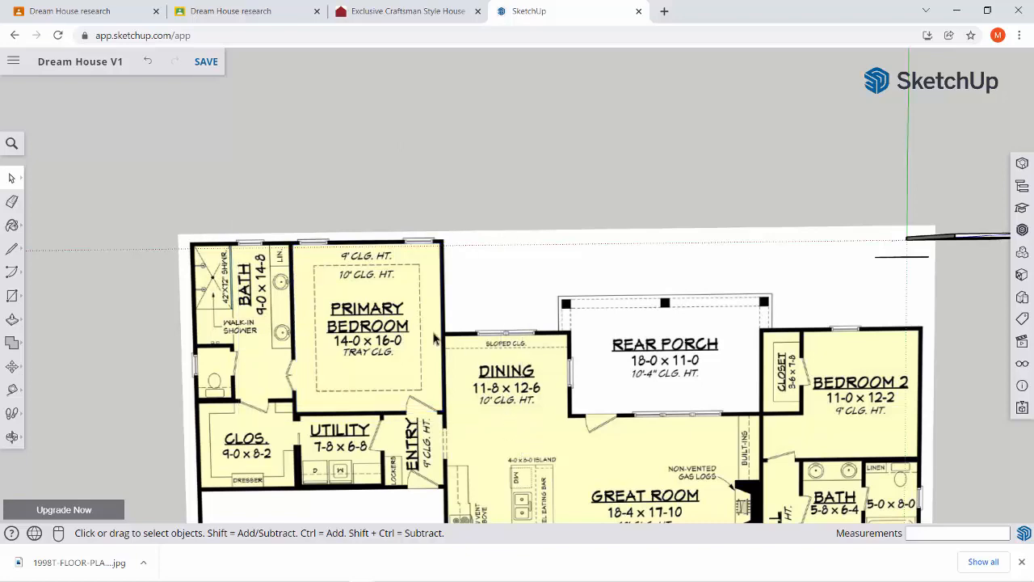
Save the Dream House V1 model with the scaled floor plan image in place.
scroll(426, 332, "down", 2)
middle_click_drag(469, 373, 352, 272)
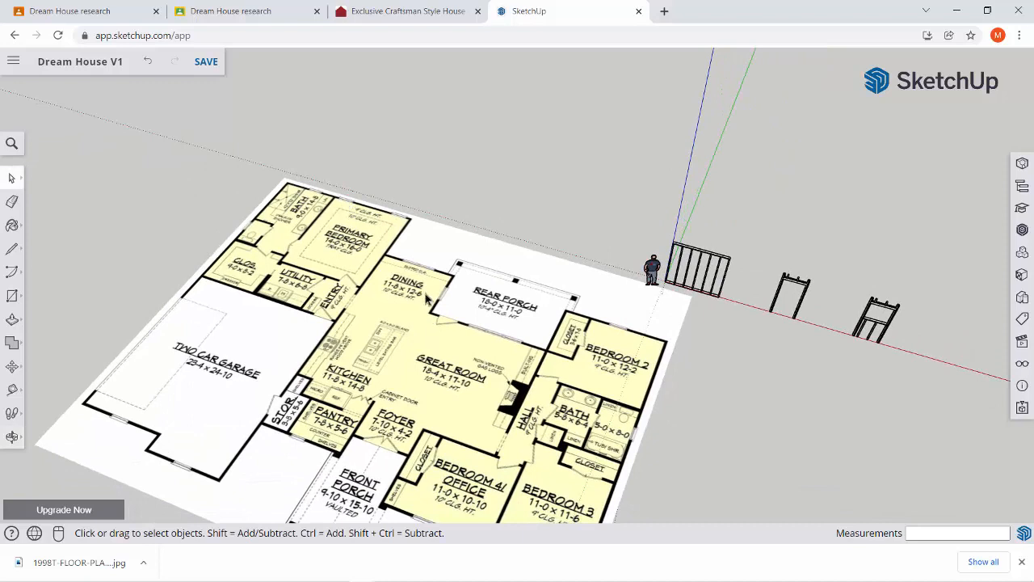
left_click(209, 65)
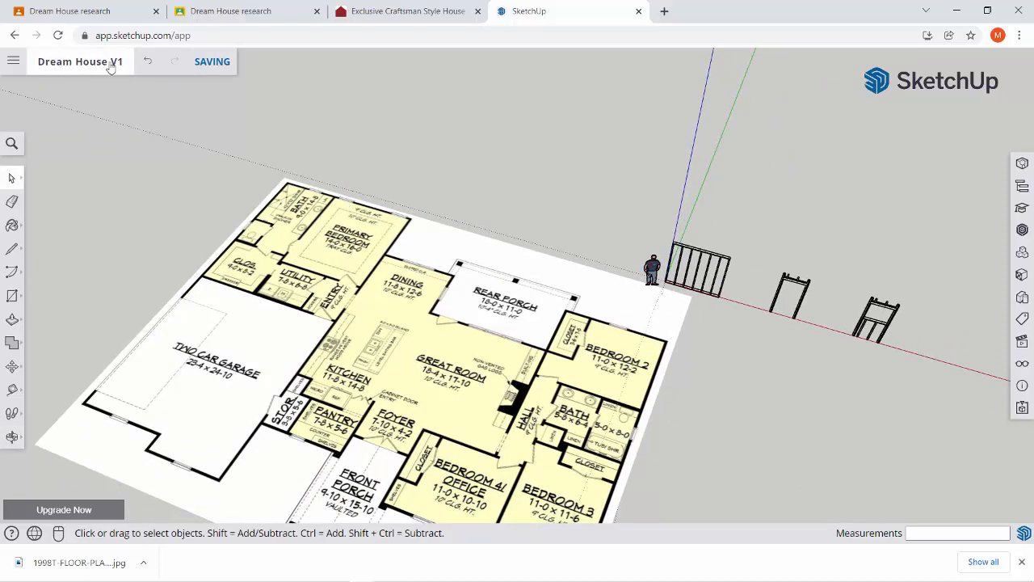